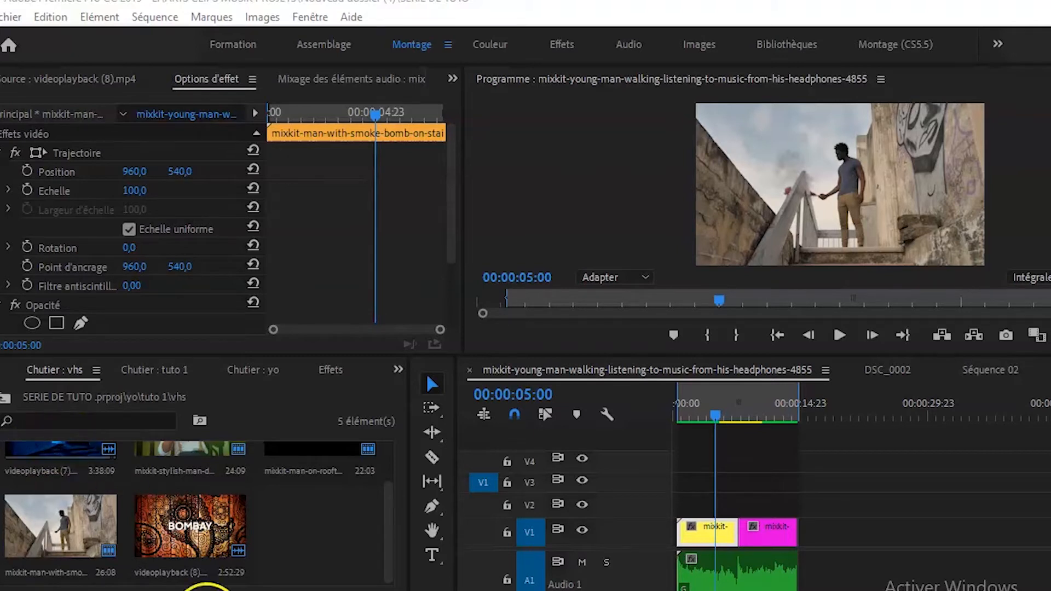
Move the playhead to the cut between the staircase clip and the rooftop clip at 00:00:07:20.
left_click_drag(718, 414, 764, 428)
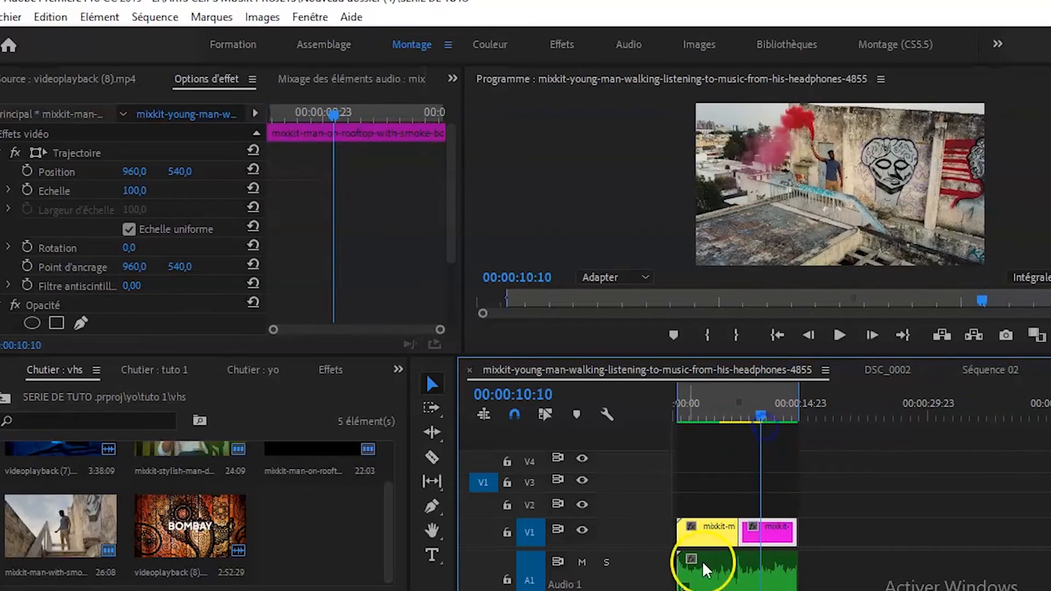
left_click_drag(650, 590, 591, 590)
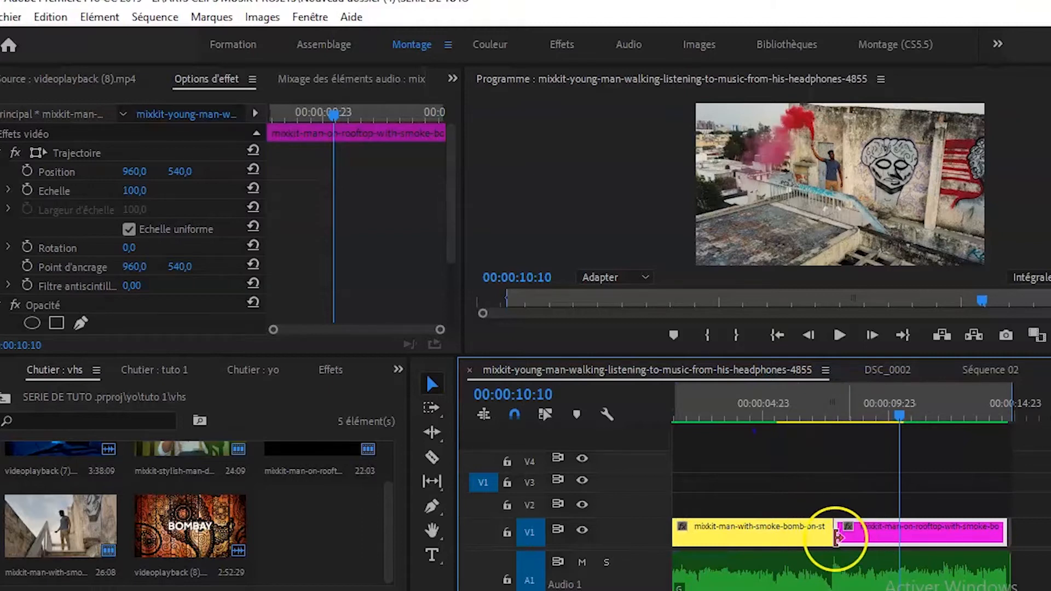
left_click_drag(898, 407, 836, 438)
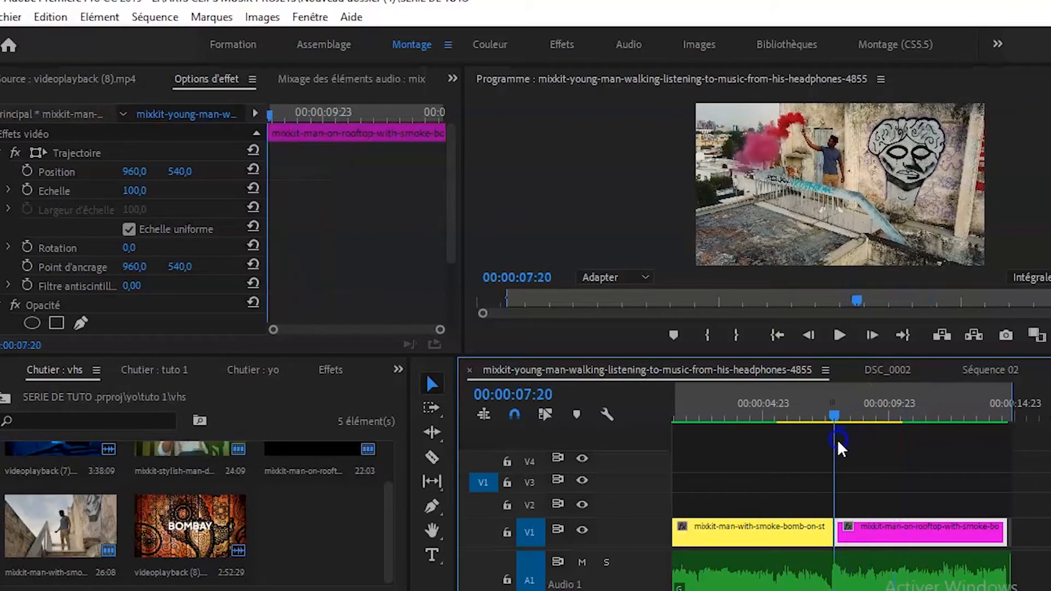
Create an adjustment layer (Calque d'effets) with the default video settings and place it on V2, spanning the cut between the two clips.
right_click(299, 536)
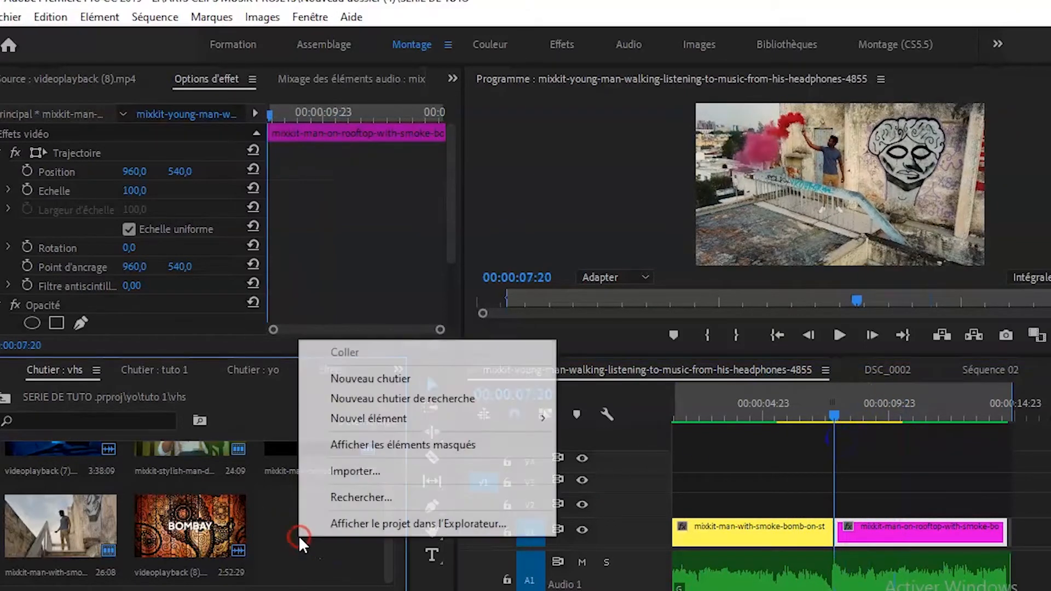
mouse_move(362, 418)
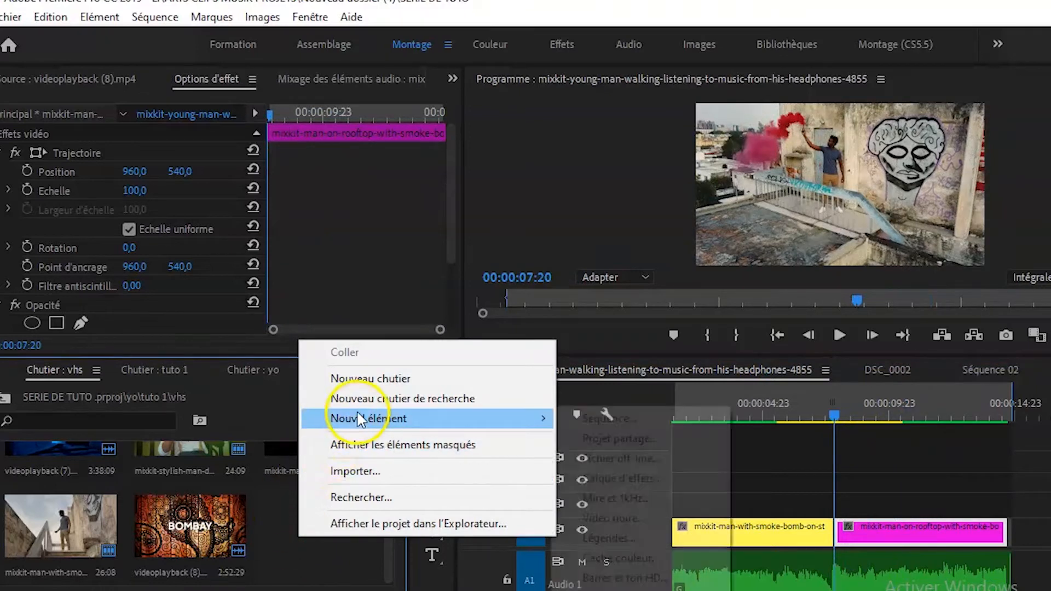
left_click(617, 481)
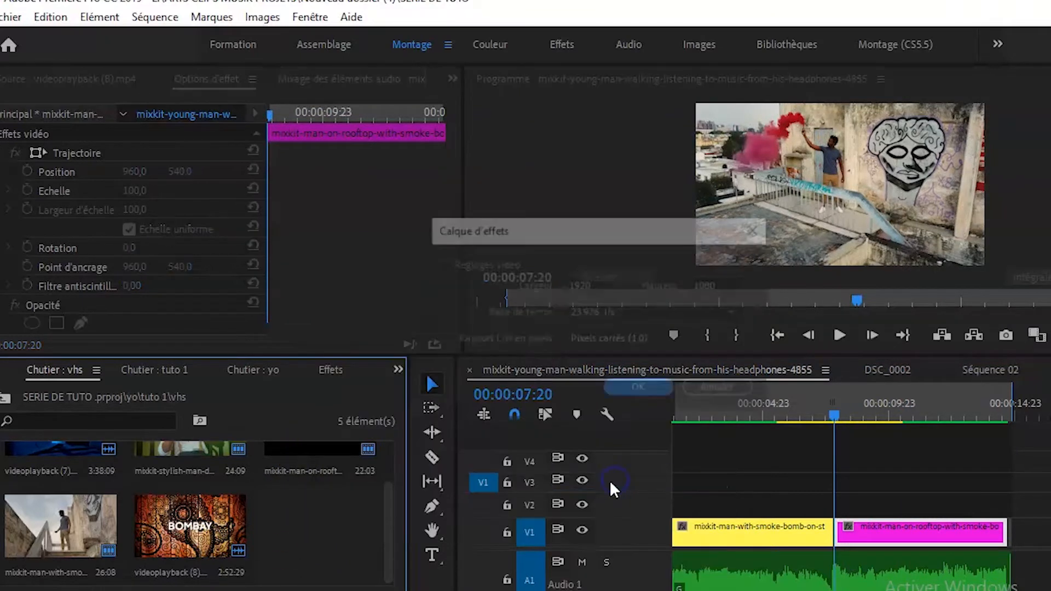
left_click(637, 391)
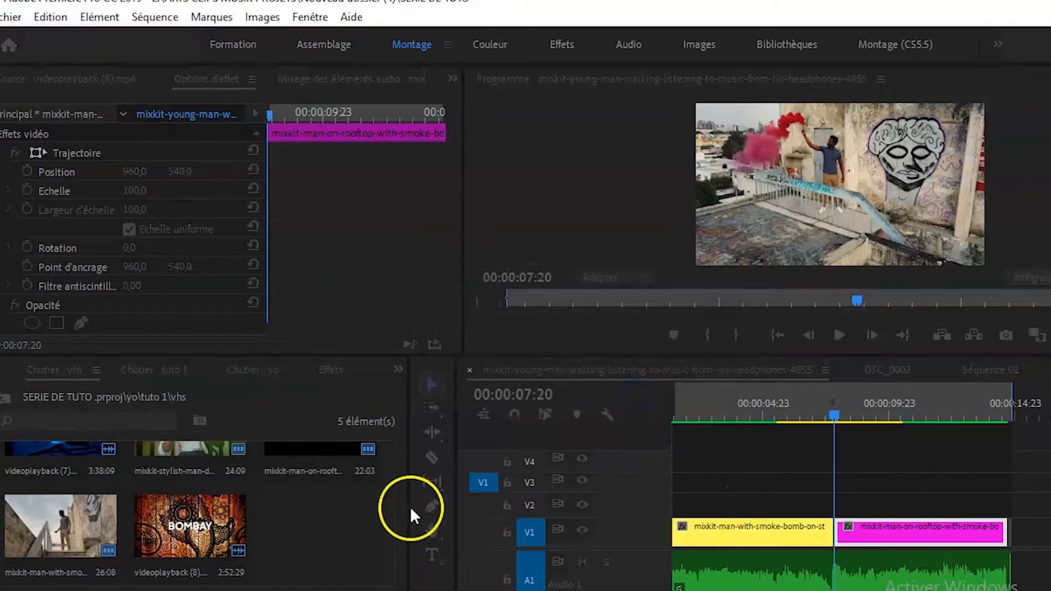
left_click_drag(480, 501, 776, 506)
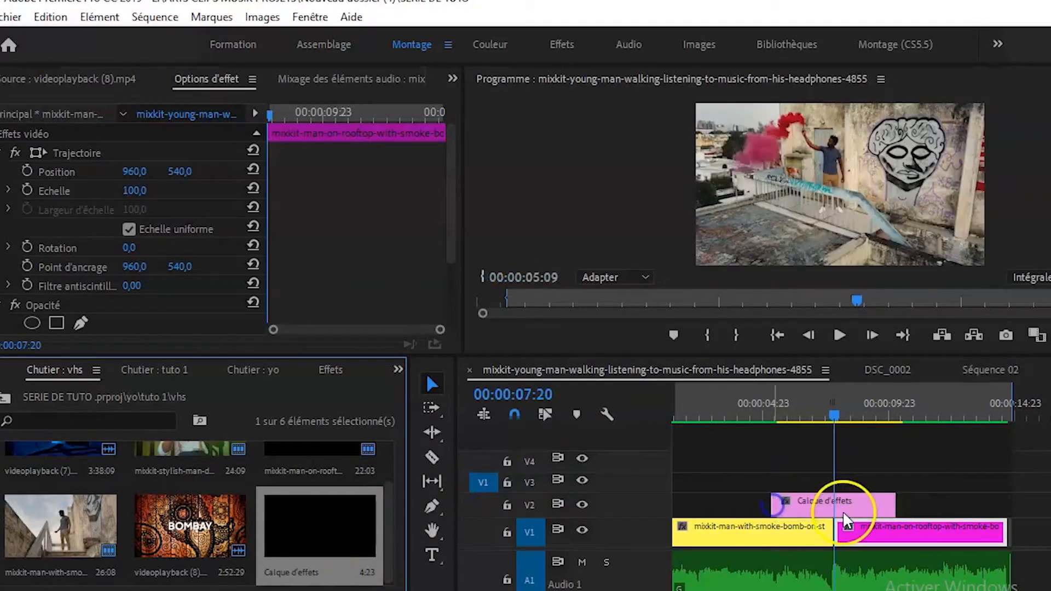
left_click(846, 507)
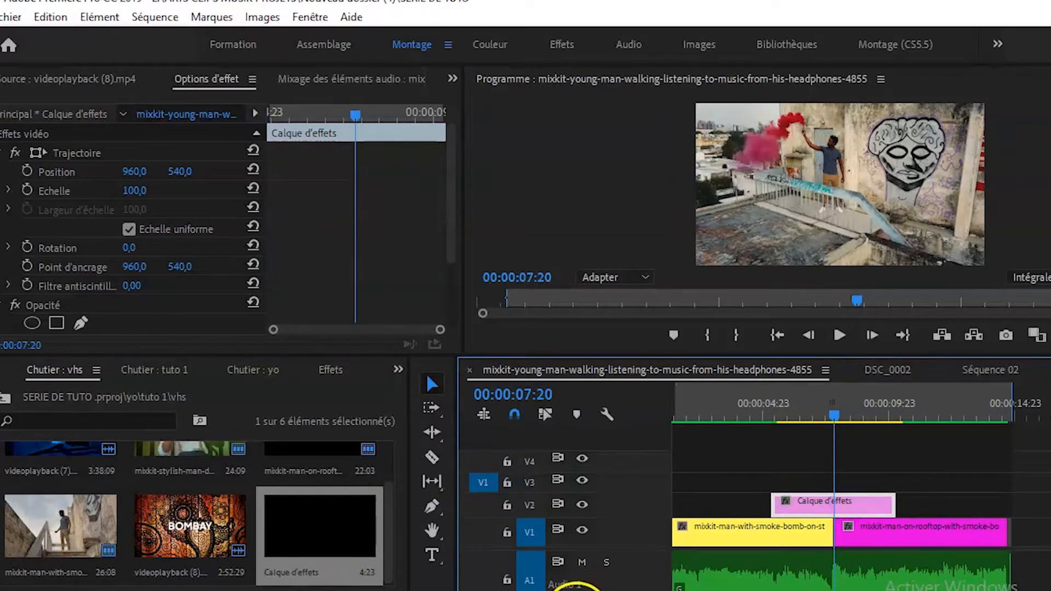
Search the effects for "modif" and apply the Modification distortion effect to the adjustment layer on V2.
key("minus")
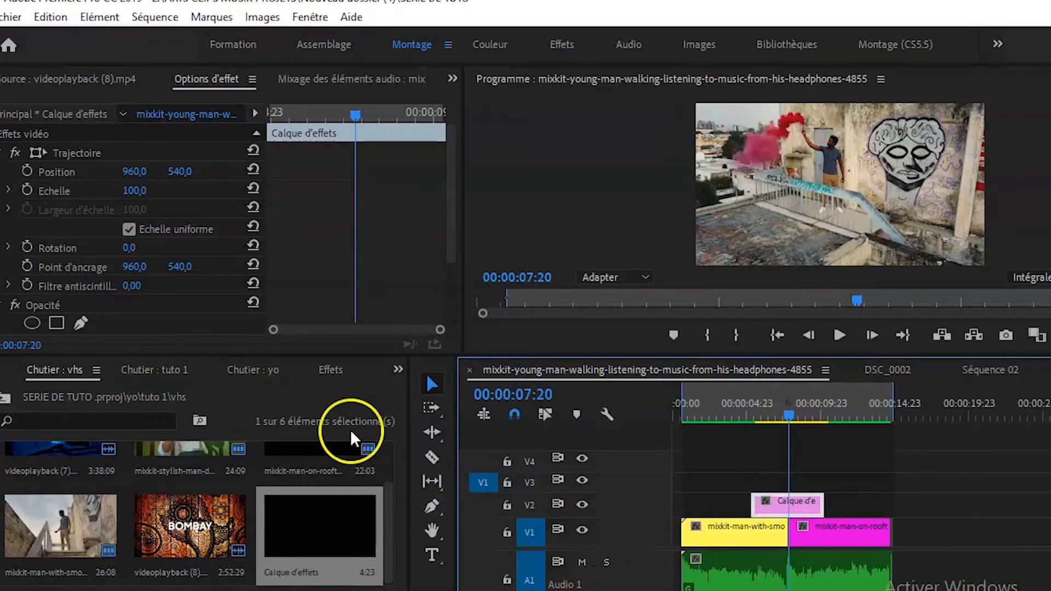
left_click(331, 370)
left_click(110, 394)
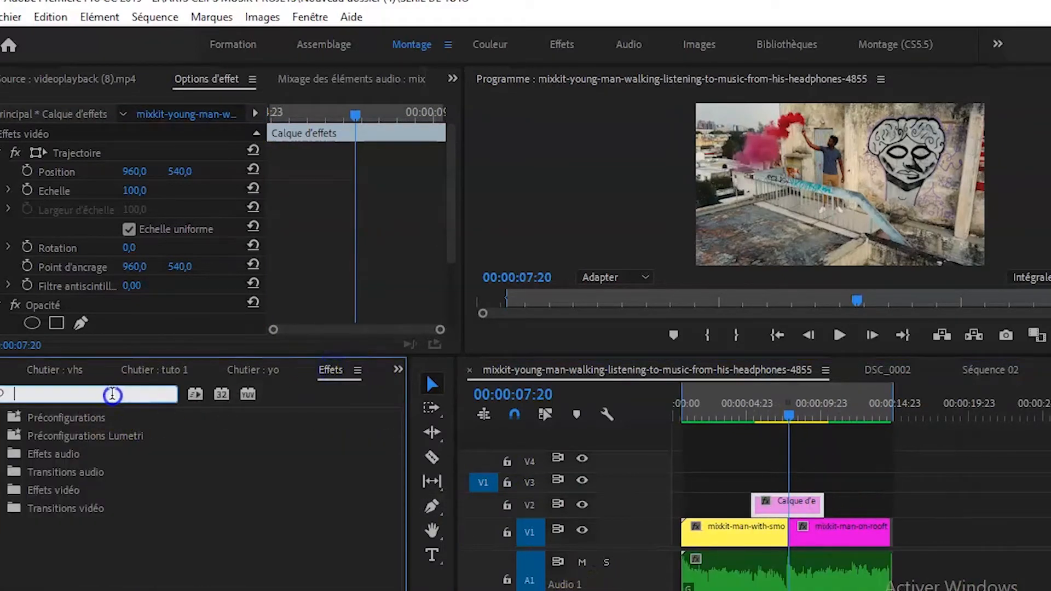
type("modif")
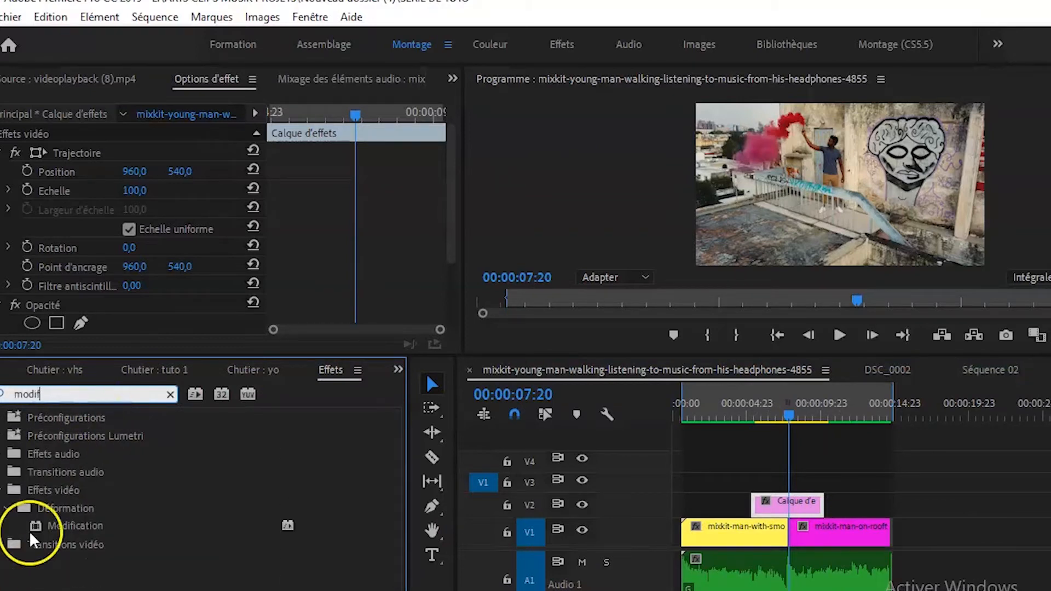
left_click_drag(70, 527, 772, 509)
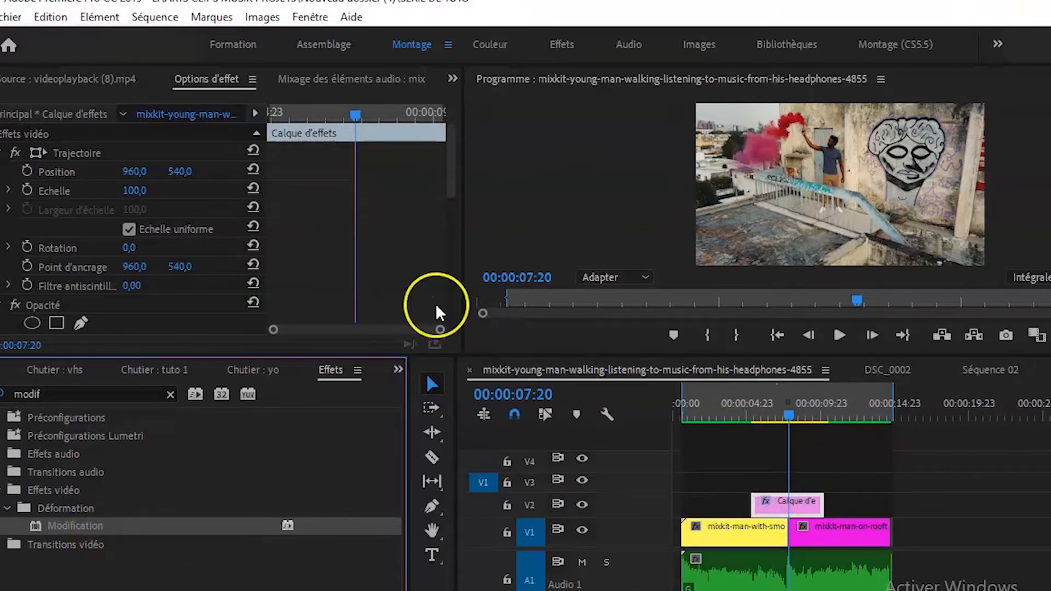
Add an Echelle keyframe of 100 in the Modification effect at the adjustment layer's start, 00:00:05:09.
scroll(403, 282, "down", 6)
scroll(395, 296, "down", 7)
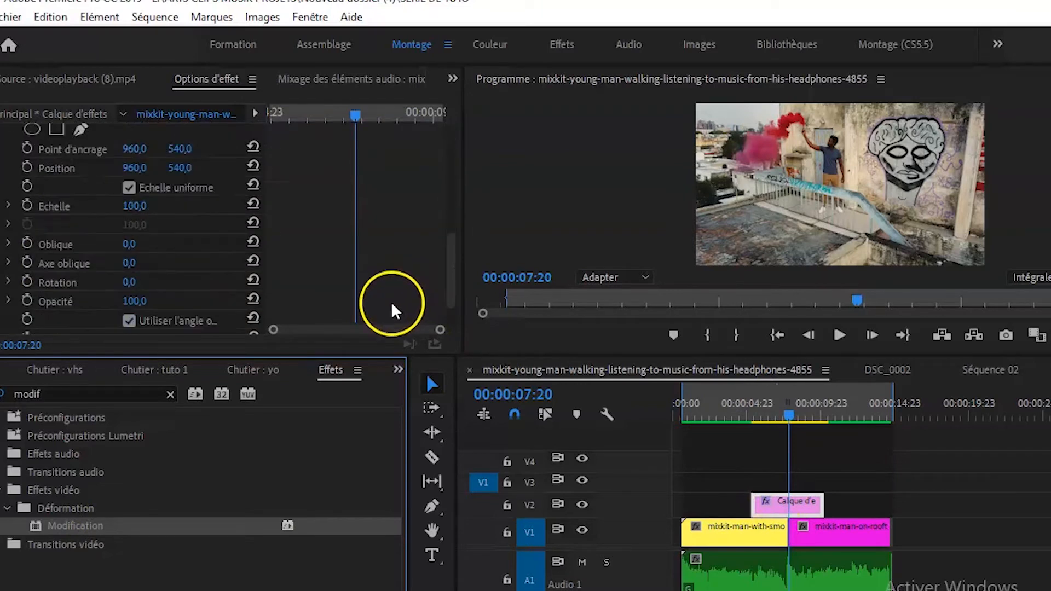
scroll(99, 265, "up", 4)
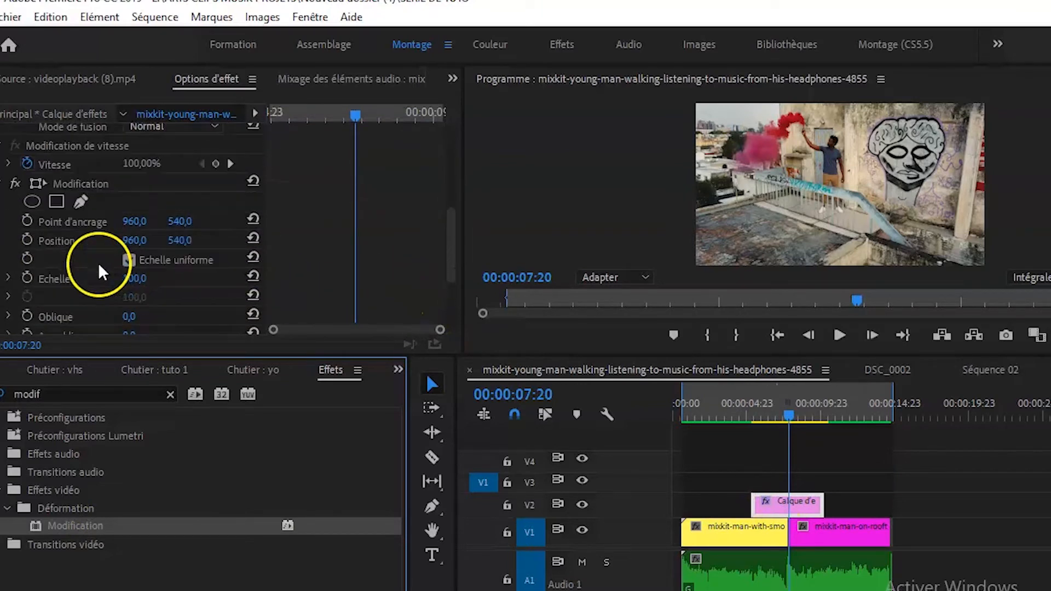
scroll(93, 266, "down", 6)
scroll(94, 268, "up", 7)
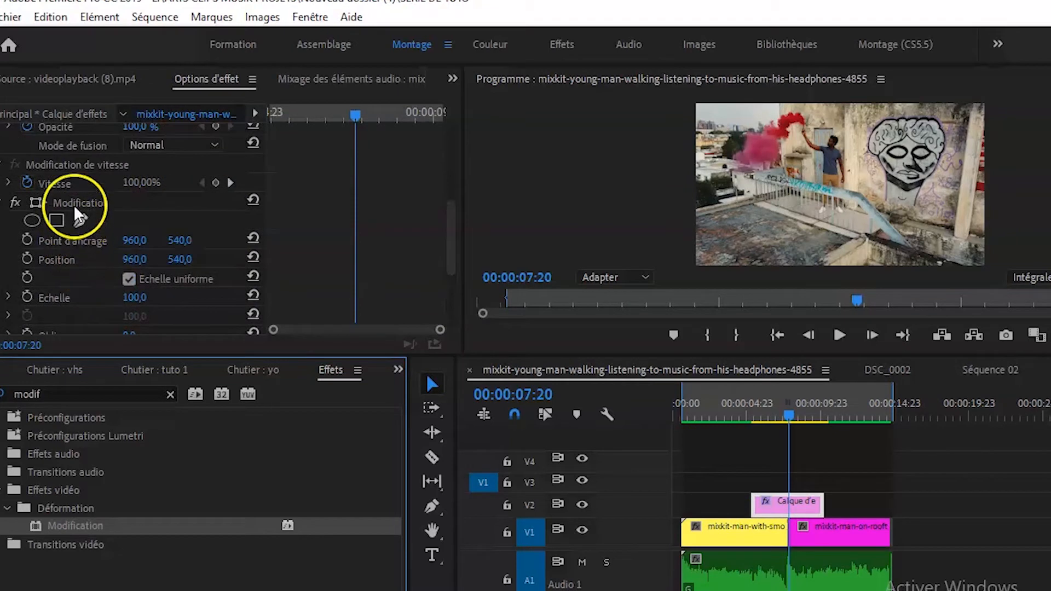
scroll(80, 252, "down", 2)
scroll(82, 258, "down", 1)
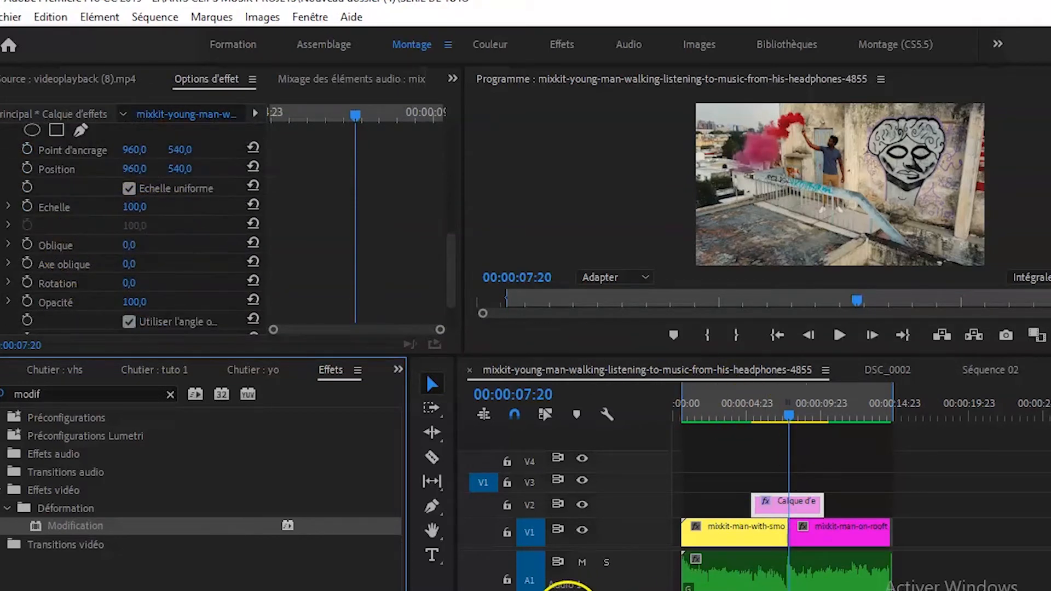
left_click_drag(609, 590, 548, 590)
left_click_drag(911, 423, 798, 445)
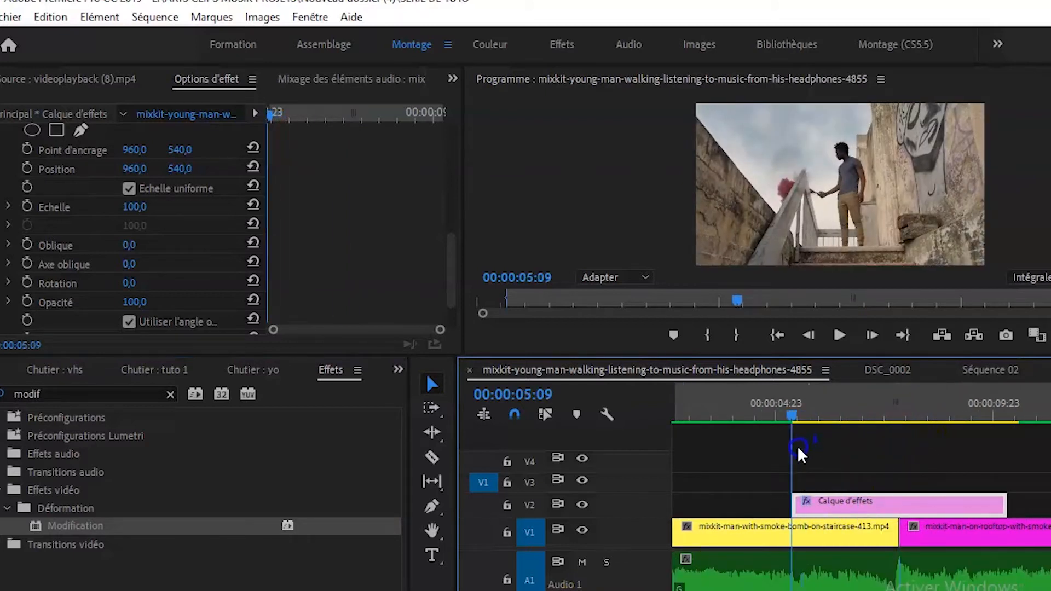
scroll(317, 285, "down", 2)
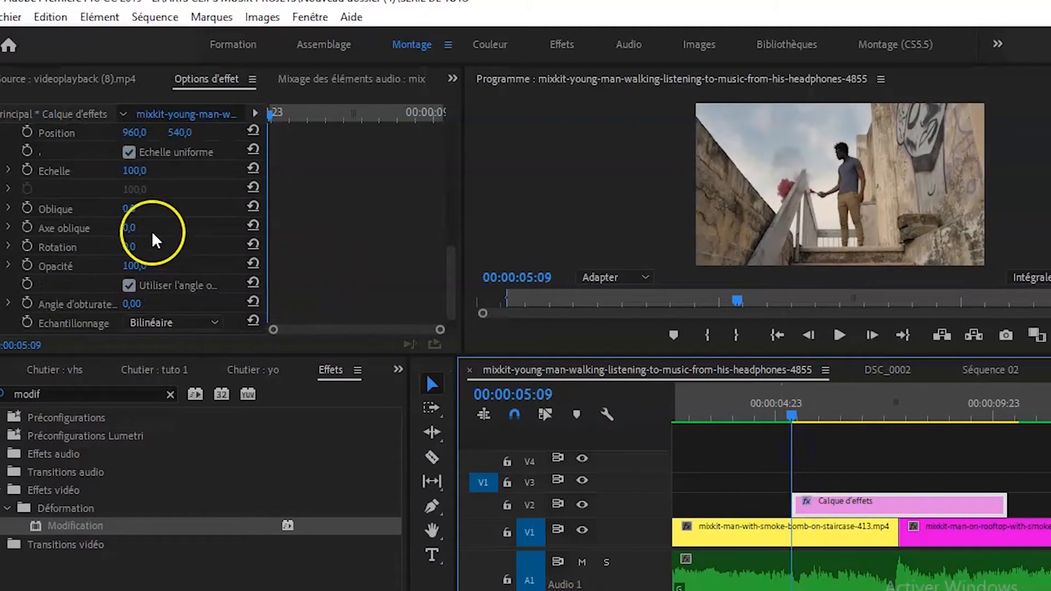
left_click(28, 168)
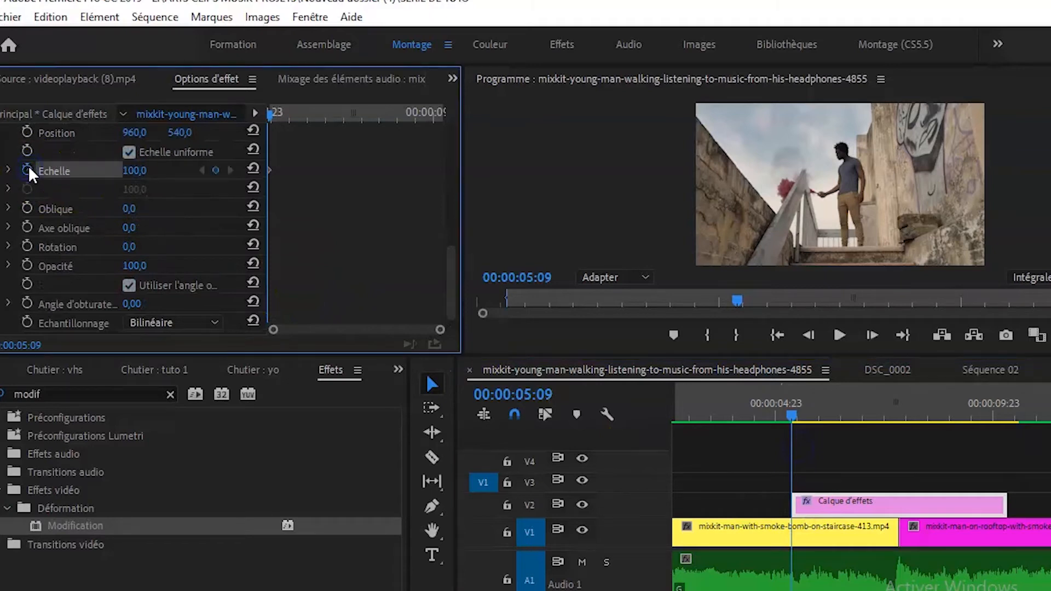
Set the Modification effect's Echelle to 250 at the cut between the clips, 00:00:07:20.
left_click_drag(795, 412, 906, 418)
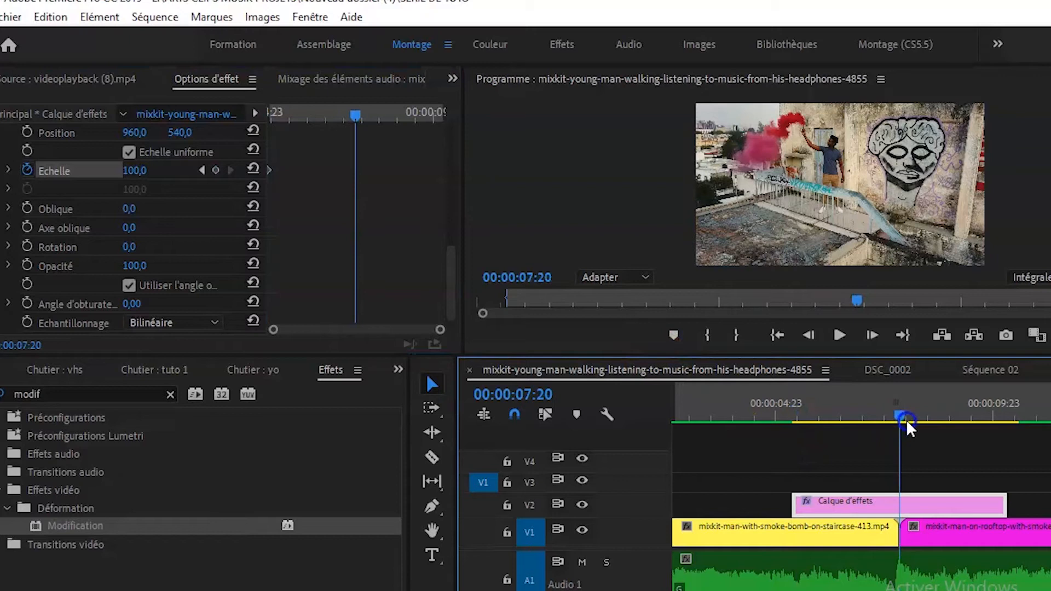
left_click(132, 172)
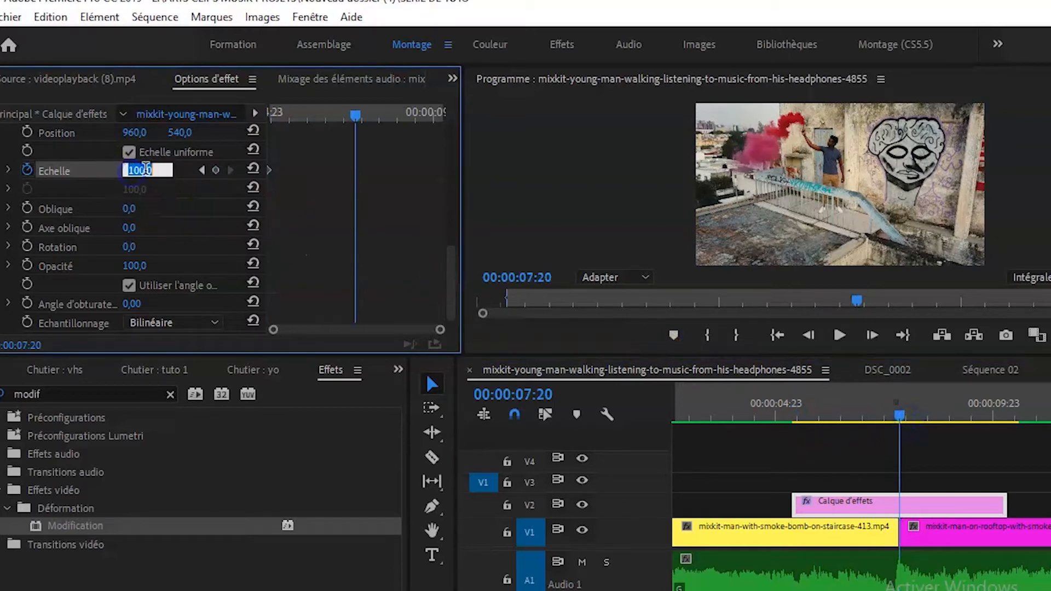
type("250")
key("Return")
Reset the Modification effect's Echelle to 100 near the end of the adjustment layer, at 00:00:10:07.
left_click_drag(897, 418, 1008, 430)
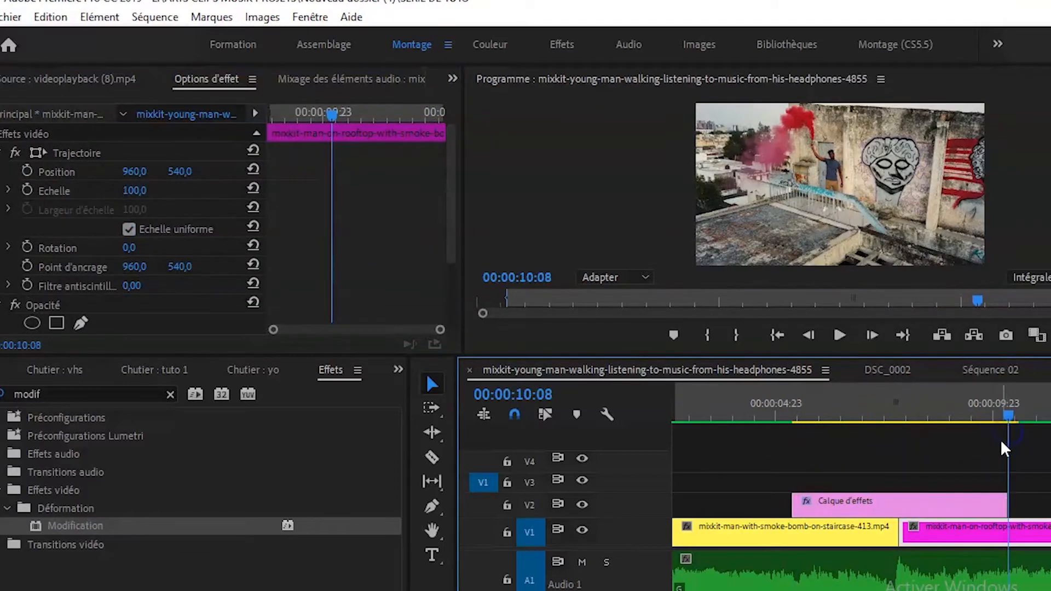
key("Left")
key("Left")
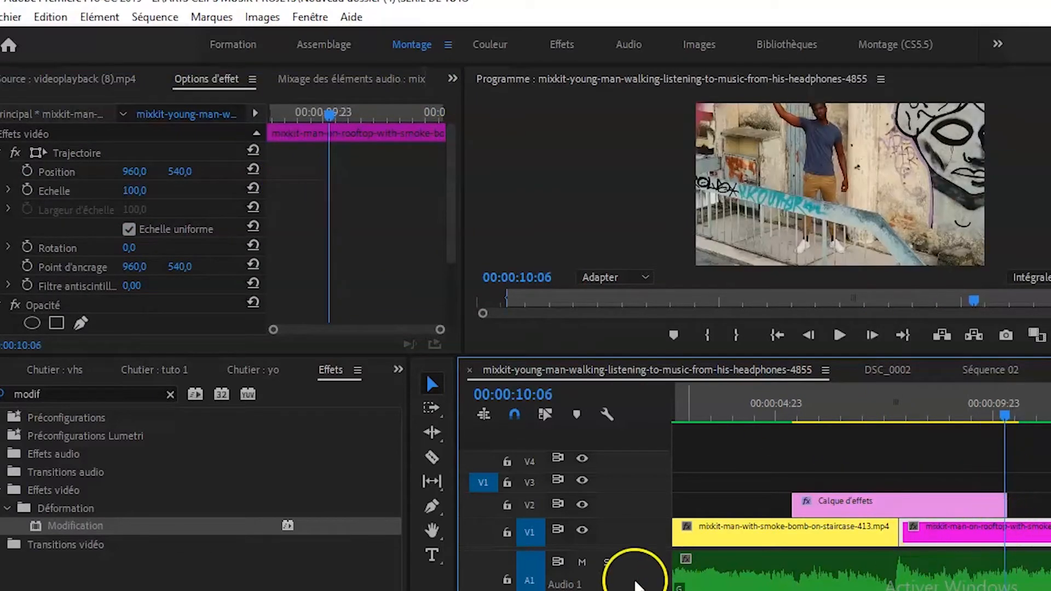
left_click_drag(568, 590, 491, 590)
key("Right")
left_click(816, 507)
left_click(438, 278)
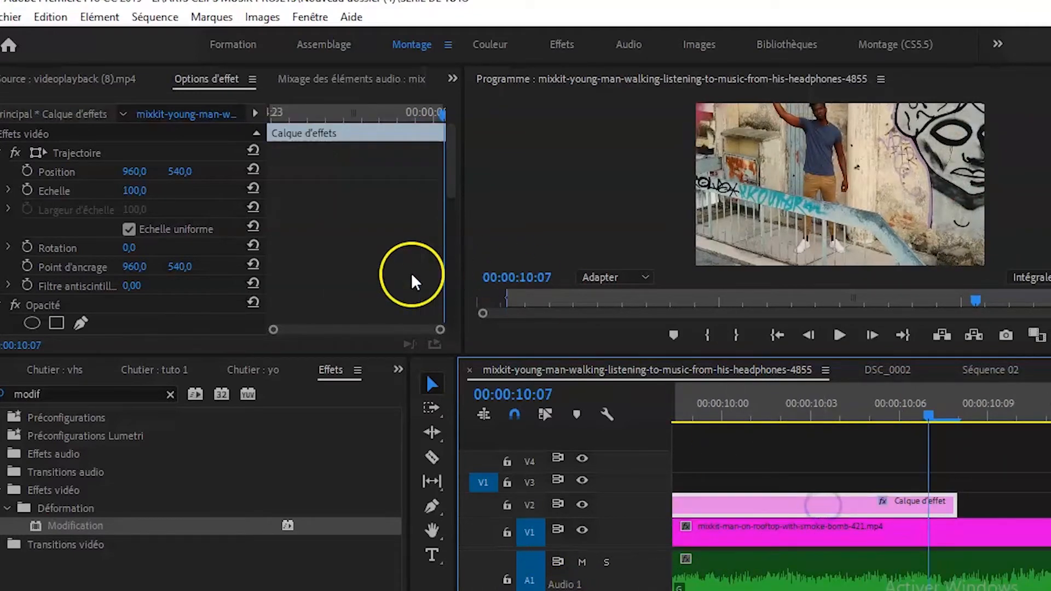
scroll(363, 265, "down", 8)
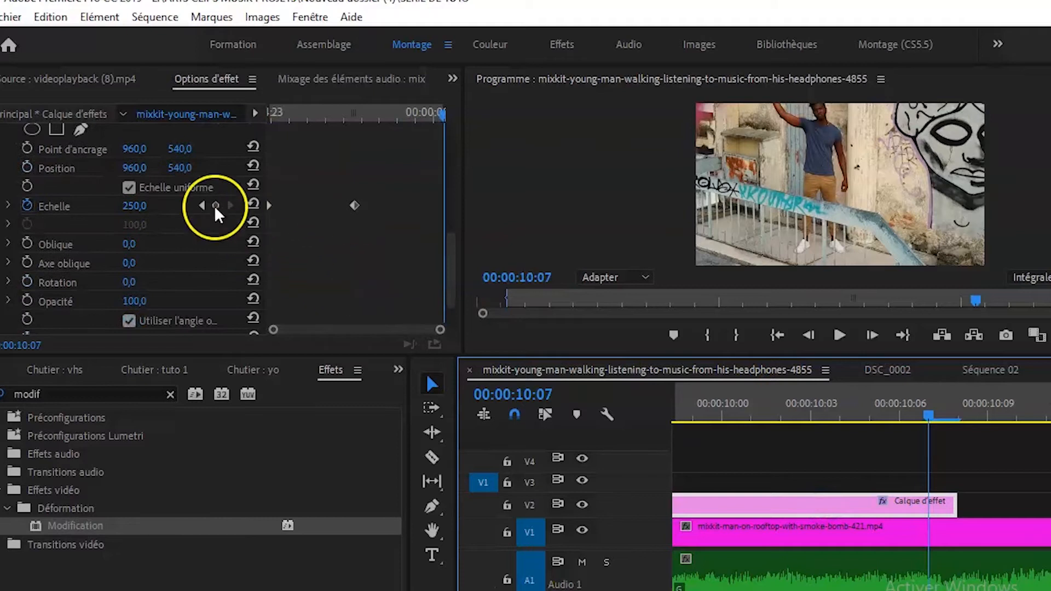
left_click(254, 205)
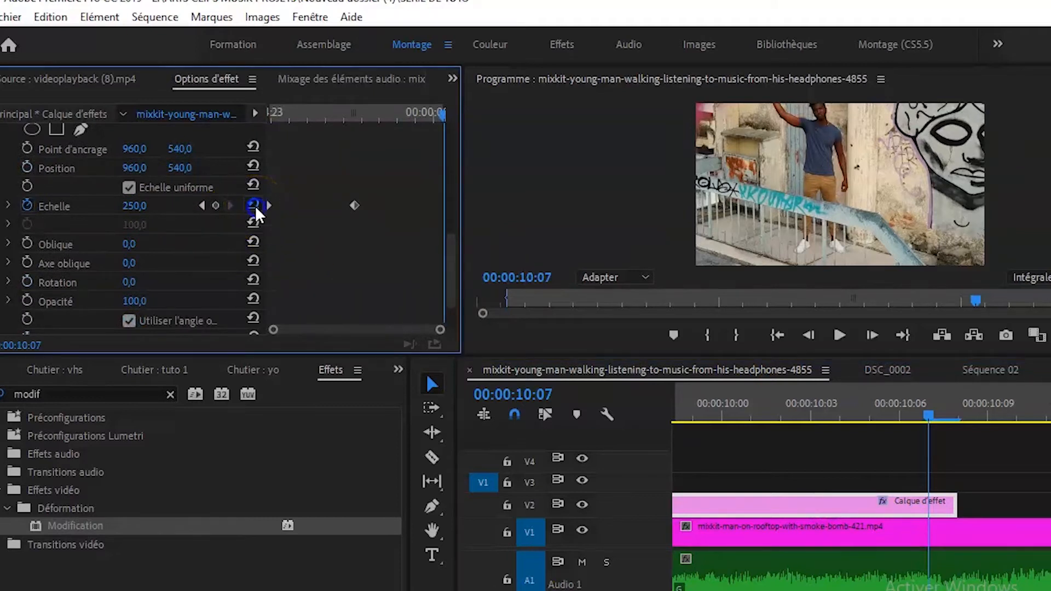
Play the zoom transition twice from the start of the adjustment layer to check the scale animation.
left_click_drag(504, 590, 624, 590)
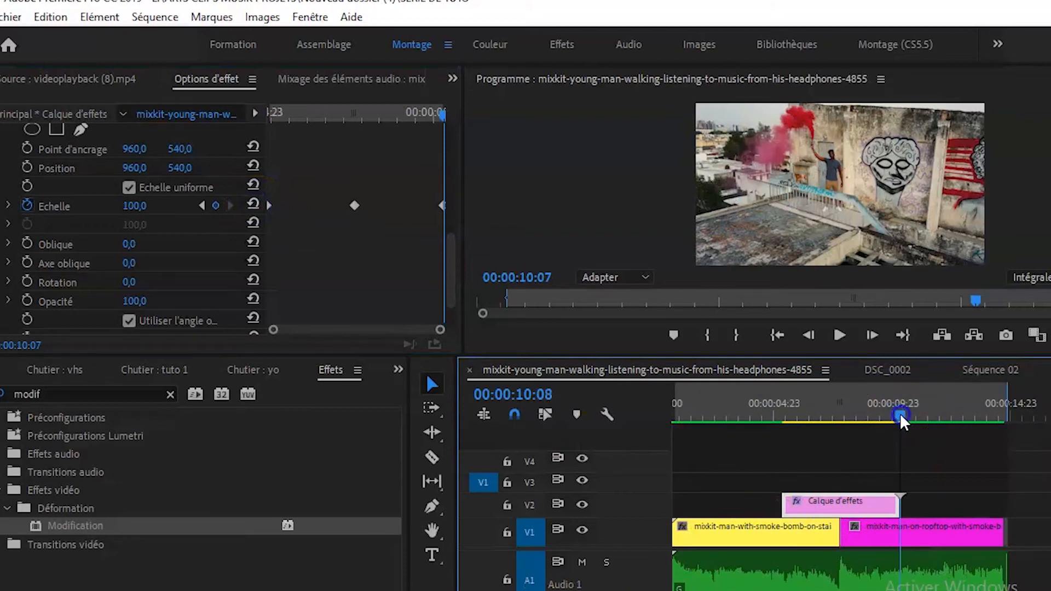
left_click_drag(902, 412, 780, 417)
key("space")
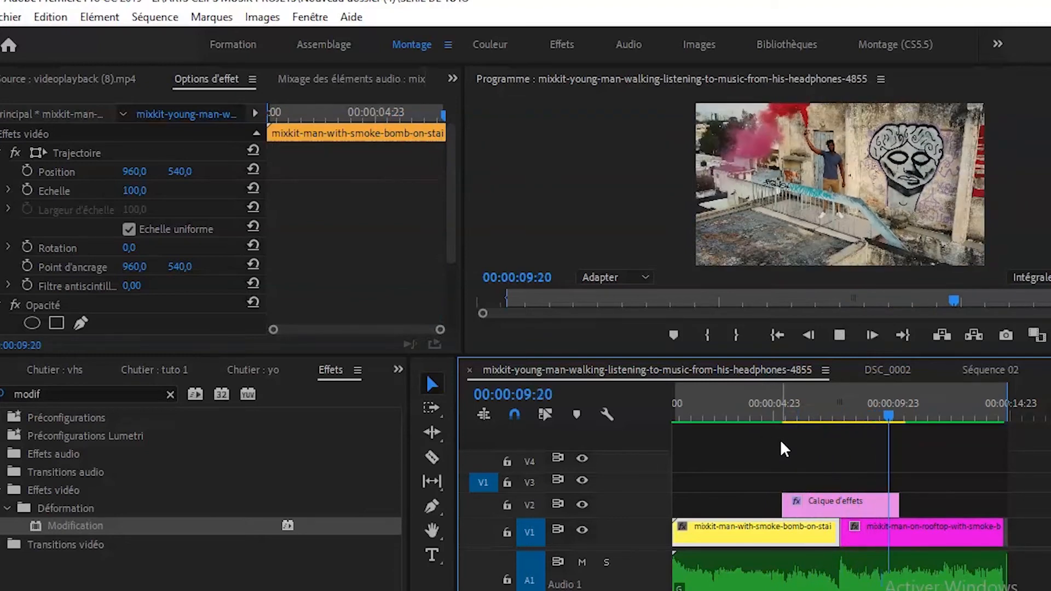
left_click(928, 416)
left_click_drag(926, 416, 787, 438)
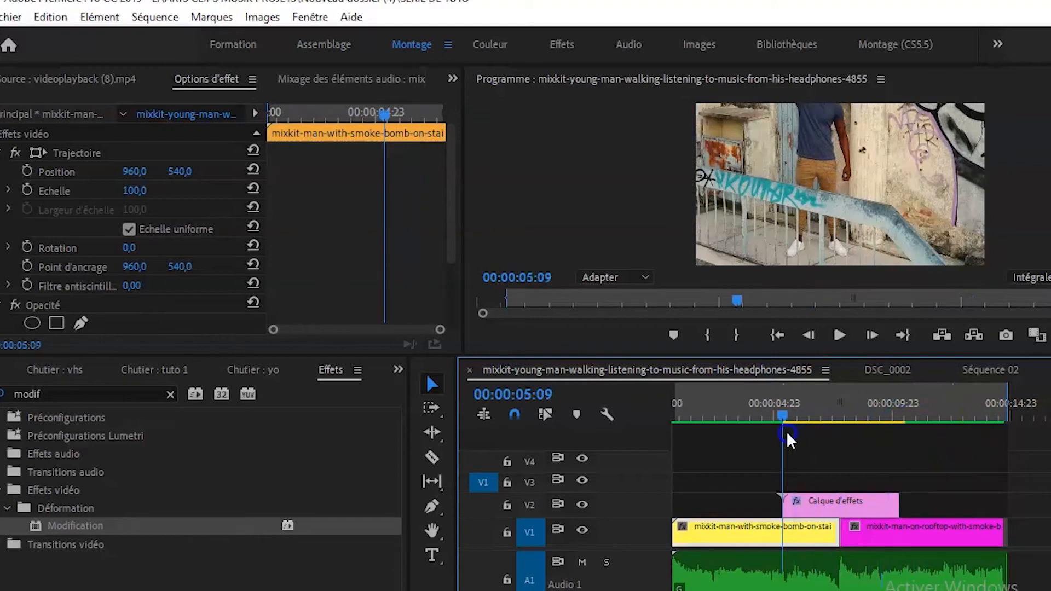
key("space")
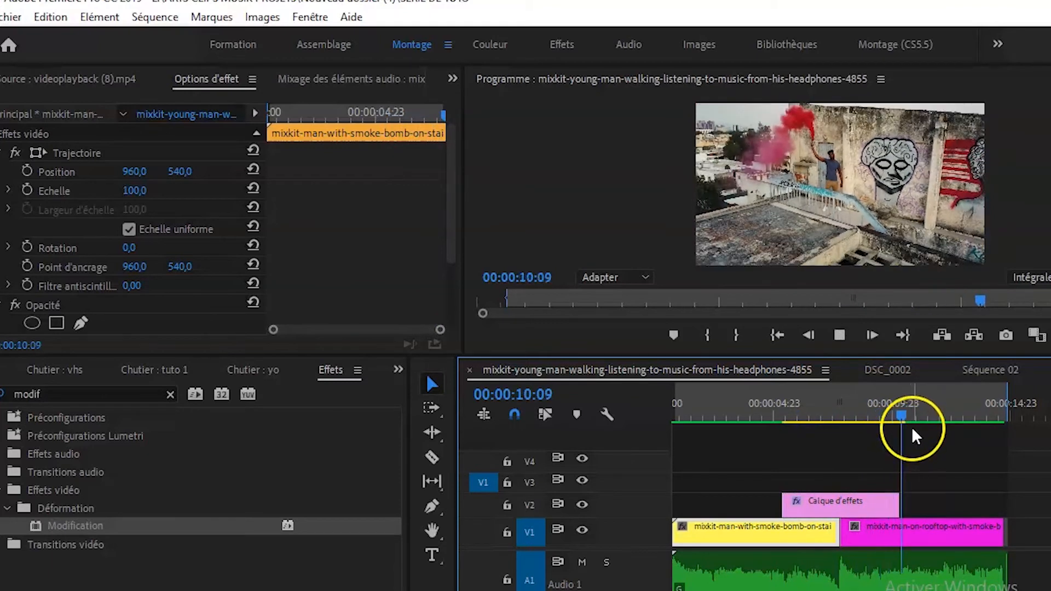
key("space")
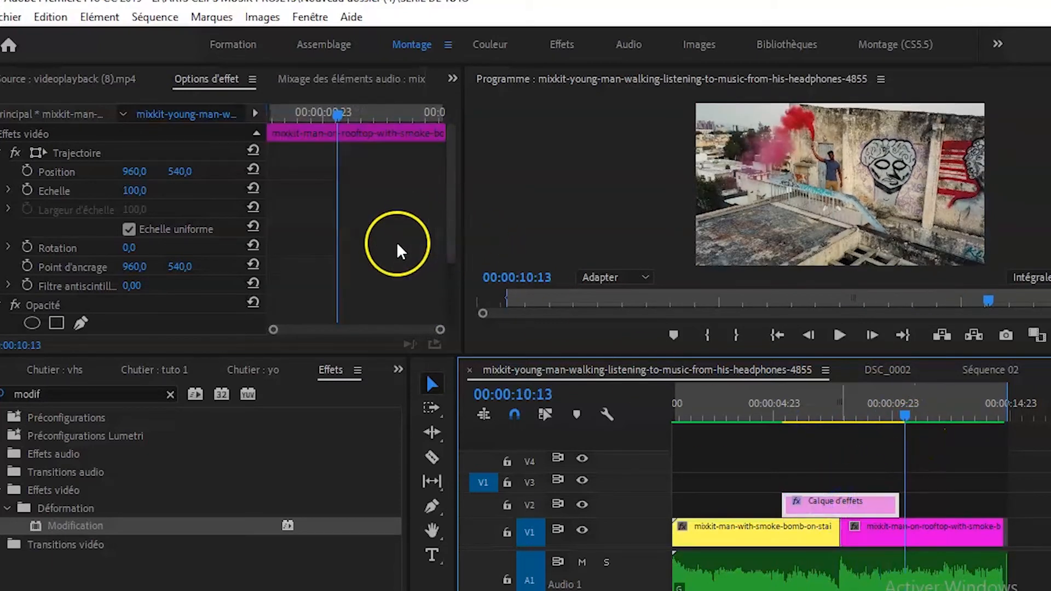
Move the adjustment layer's first Echelle keyframe in the Modification effect closer to the cut, to 00:00:07:09.
left_click_drag(903, 415, 853, 415)
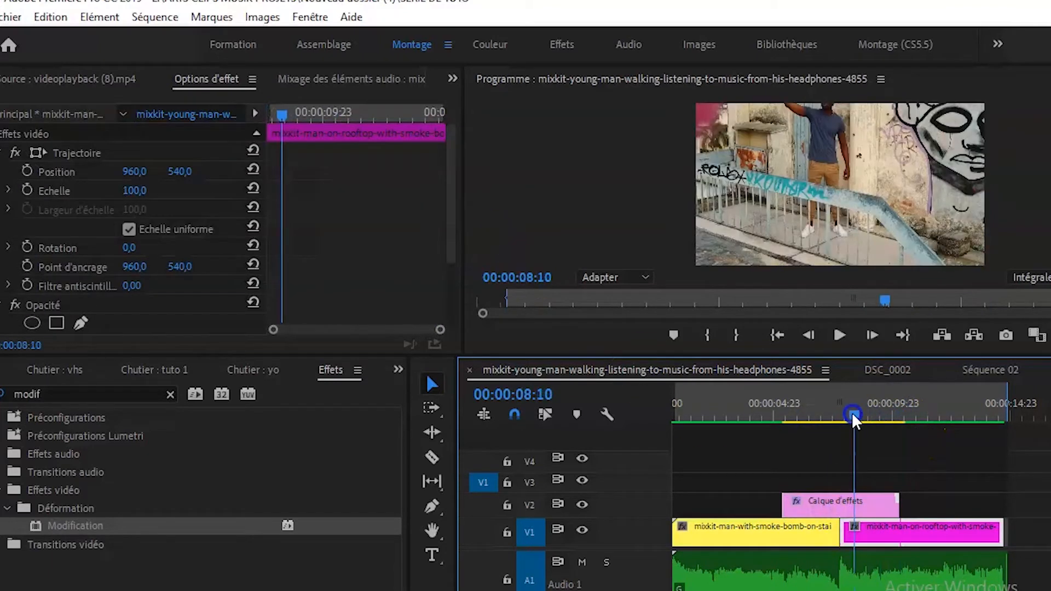
left_click(843, 505)
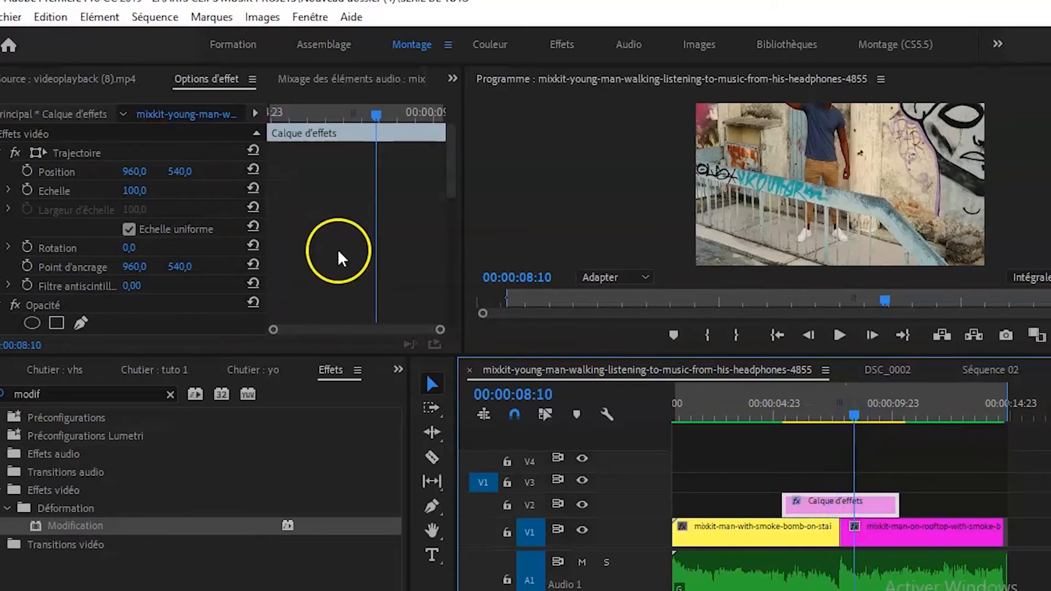
scroll(316, 249, "down", 6)
scroll(316, 256, "down", 3)
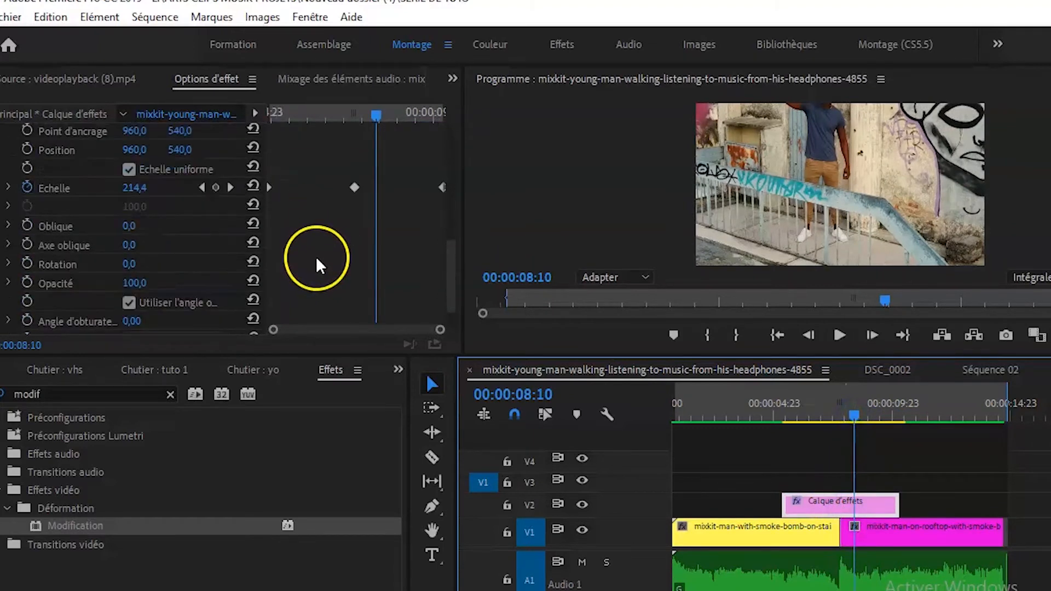
left_click_drag(276, 186, 340, 187)
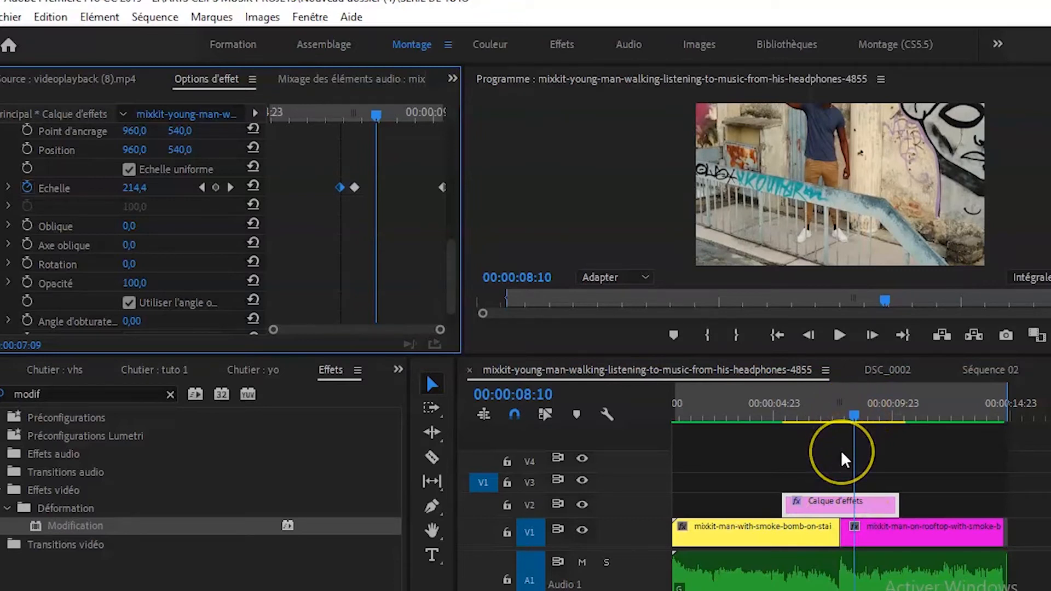
Check the scale around the cut at 00:00:07:20 and move the last Echelle keyframe closer to the middle one.
left_click(853, 434)
left_click_drag(852, 431, 828, 427)
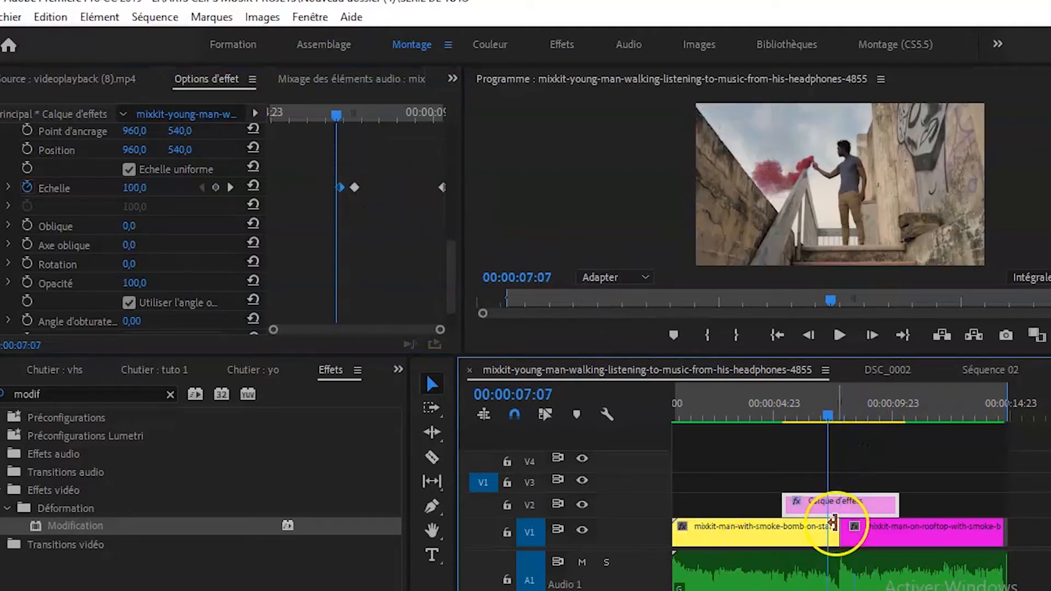
left_click_drag(826, 409, 841, 410)
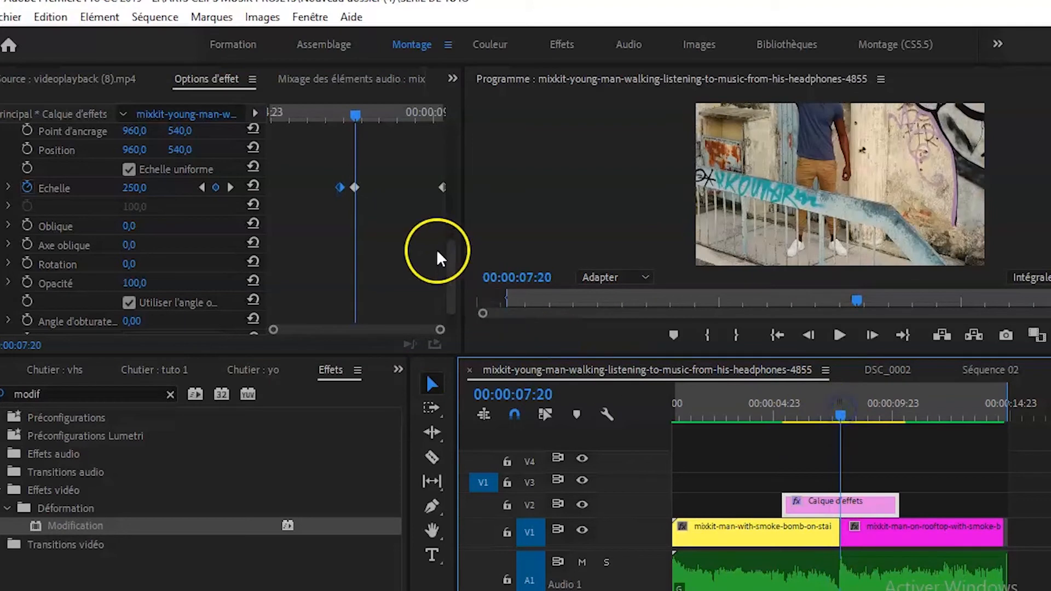
left_click(440, 187)
left_click_drag(439, 187, 374, 201)
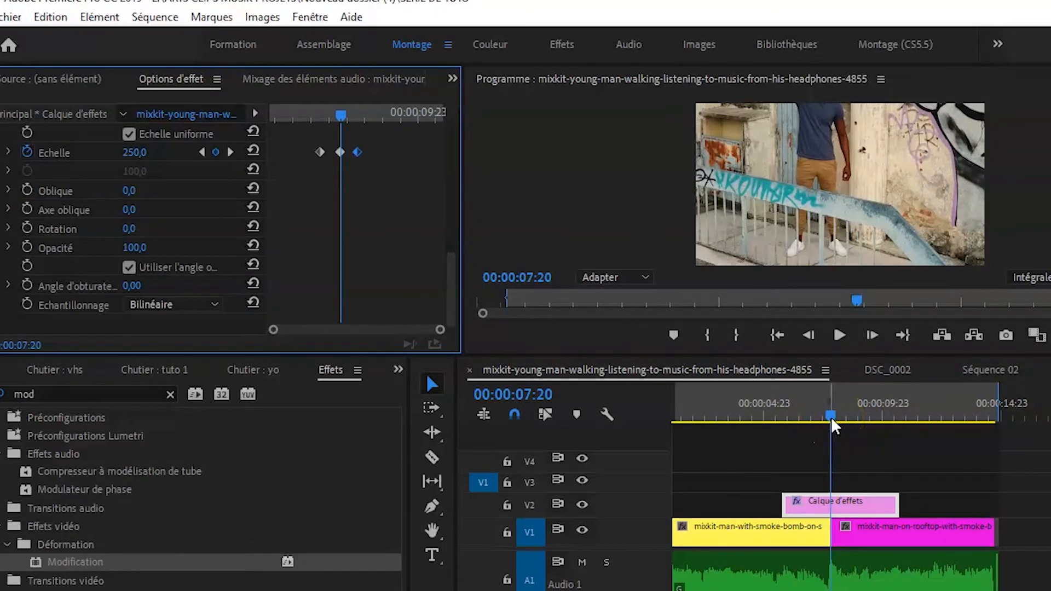
Play the tightened zoom transition from 00:00:04:19, before the adjustment layer, through into the second clip.
left_click_drag(830, 416, 759, 426)
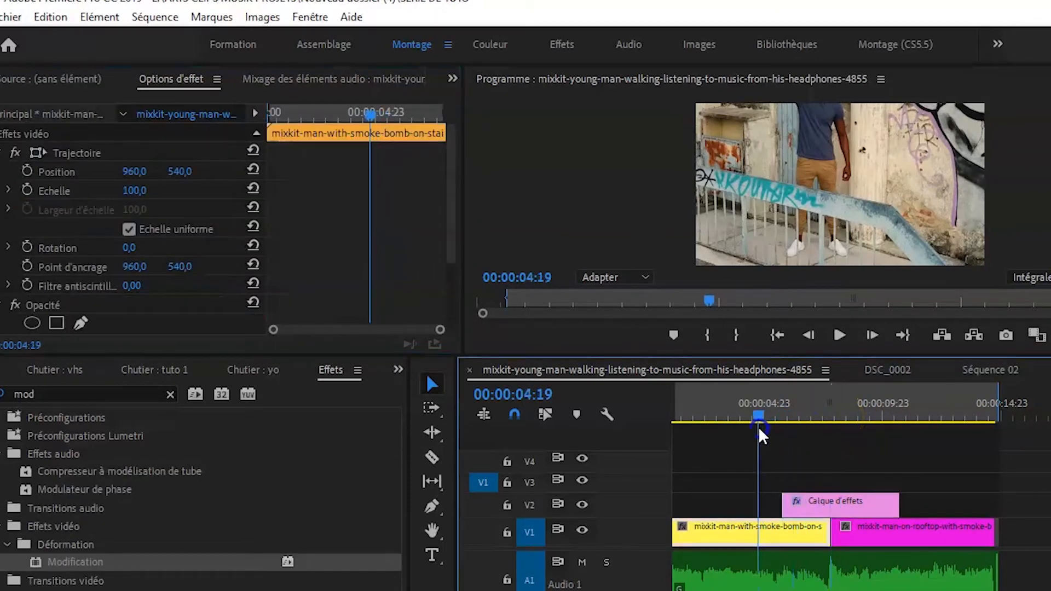
key("space")
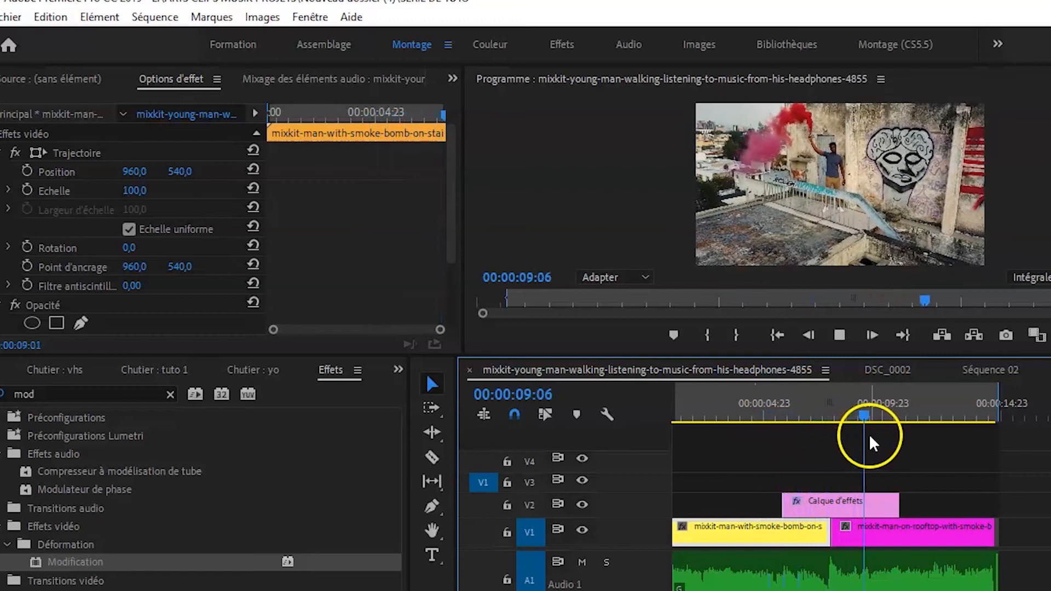
key("space")
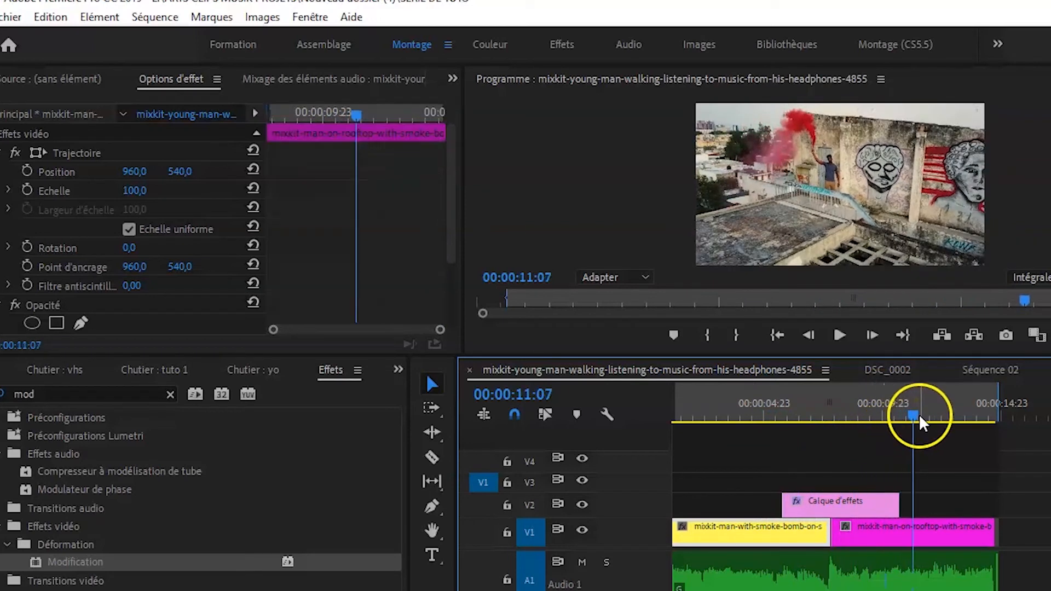
Select the adjustment layer with the playhead at its start, 00:00:05:19, and show its Modification keyframes.
left_click_drag(913, 414, 792, 421)
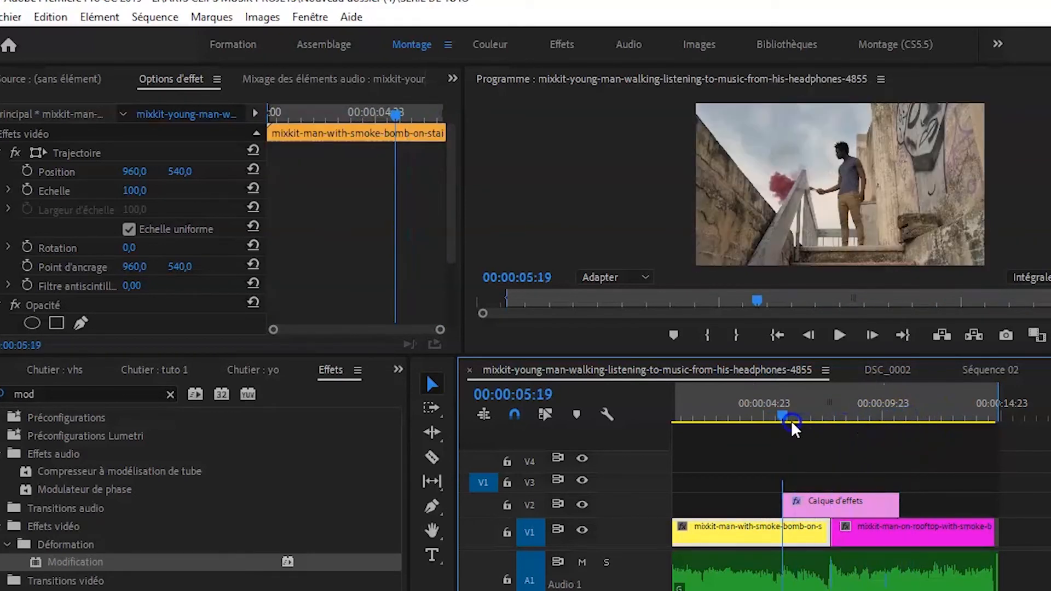
left_click(824, 500)
left_click(498, 288)
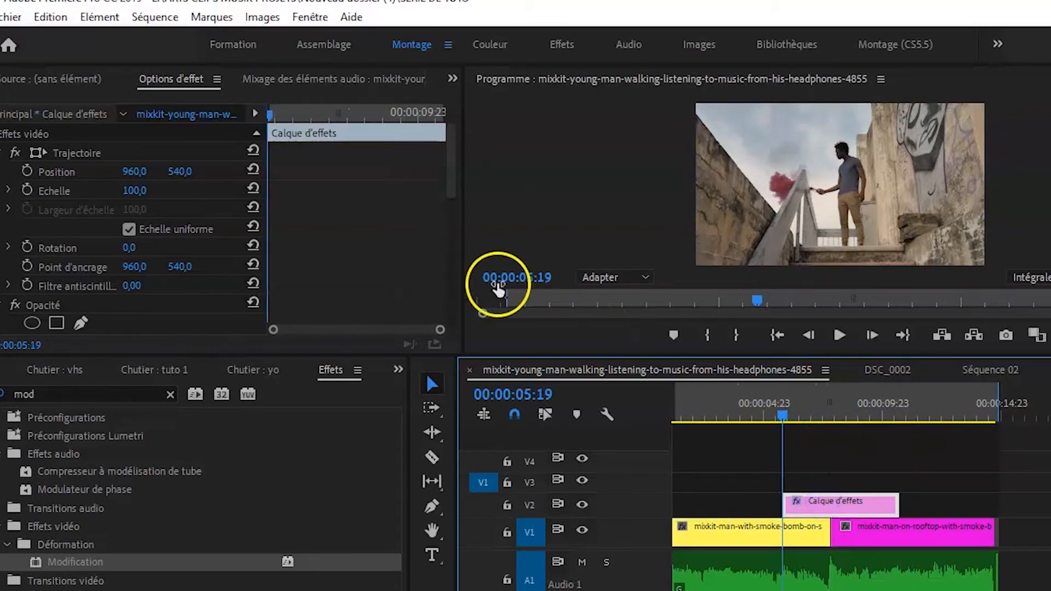
scroll(411, 269, "down", 5)
scroll(409, 276, "down", 2)
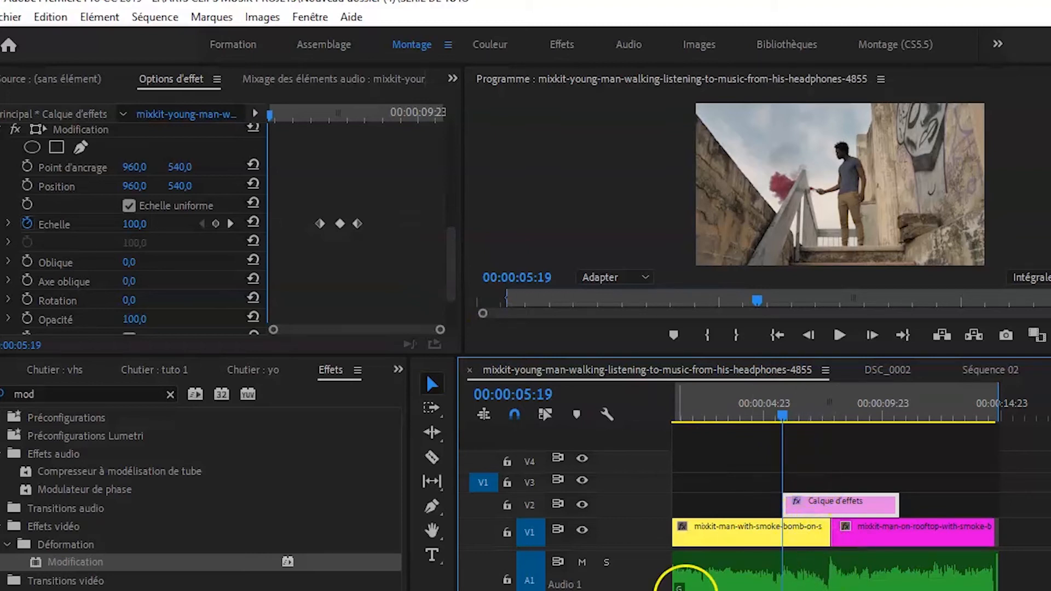
key("=")
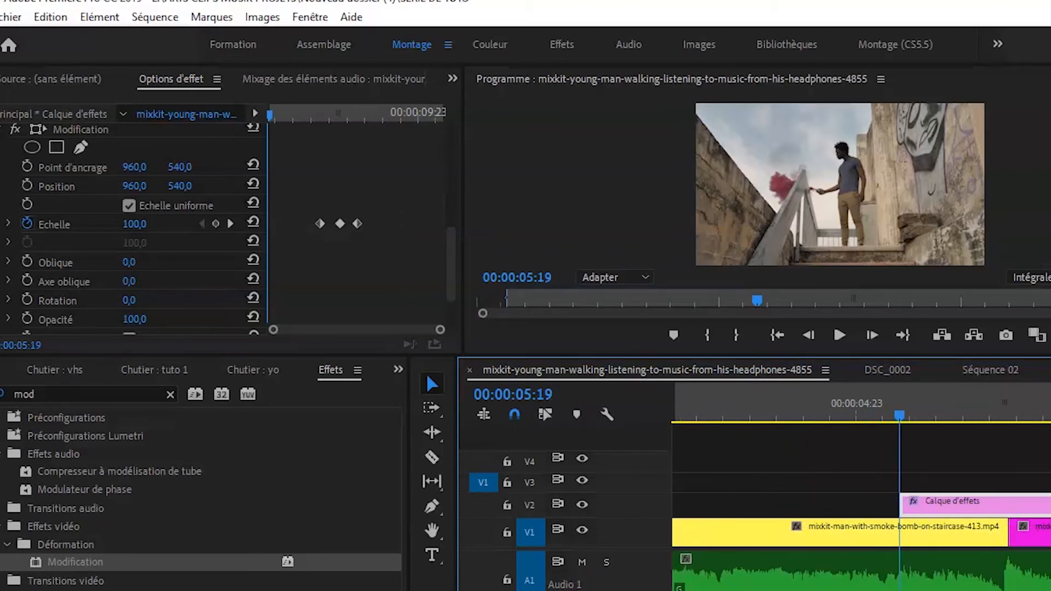
key("minus")
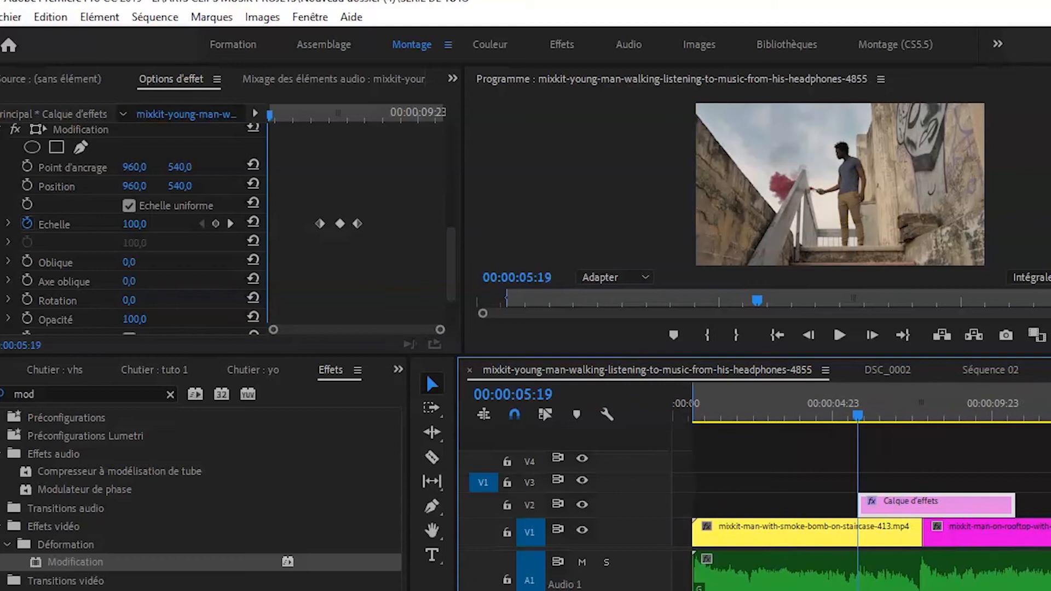
Search the effects for "flou" and apply Flou gaussien to the adjustment layer.
left_click(56, 394)
key("BackSpace")
key("BackSpace")
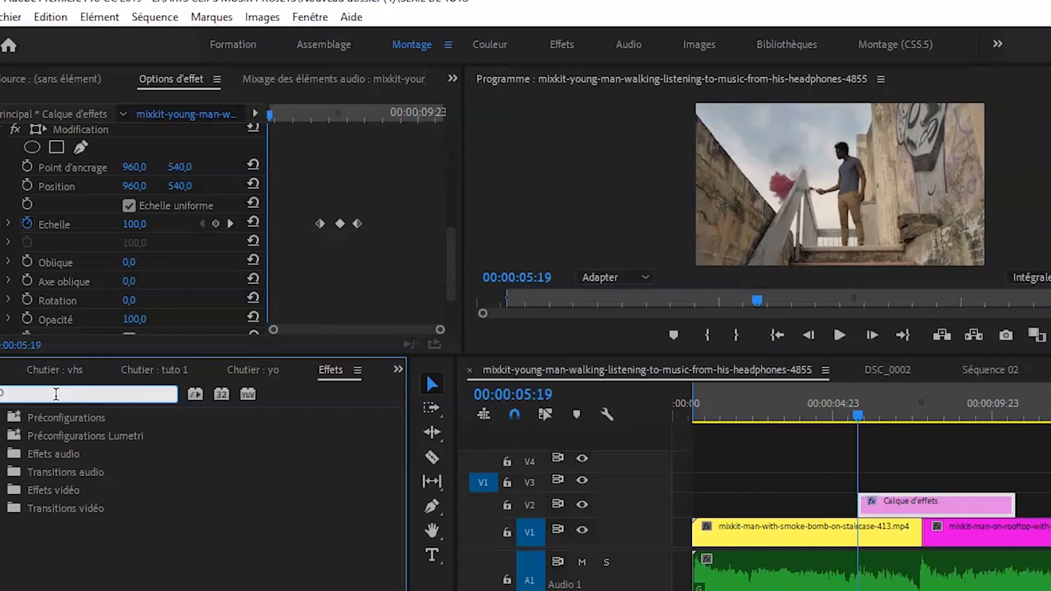
type("flou")
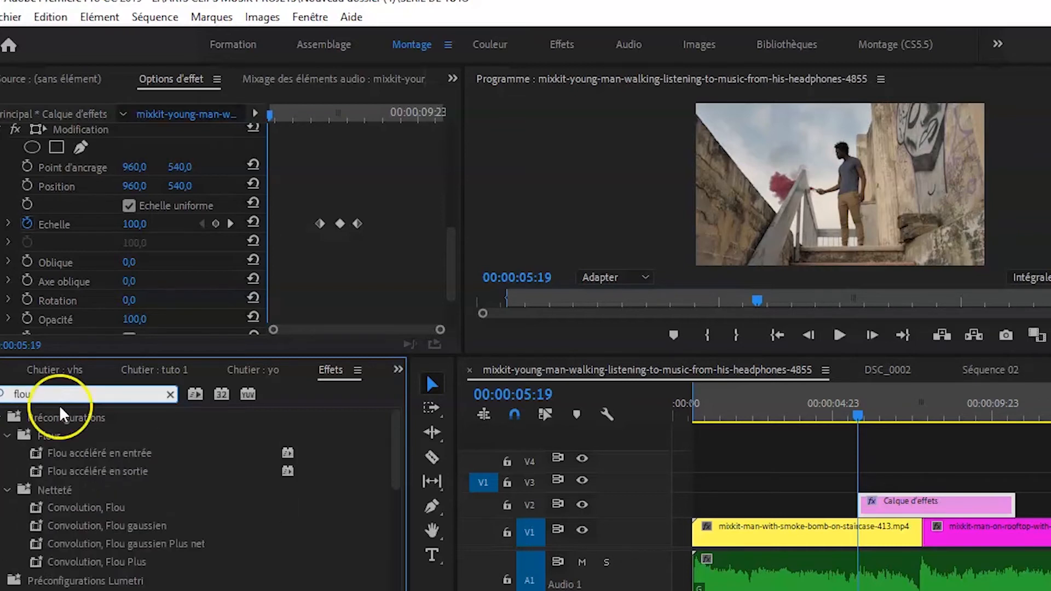
scroll(118, 534, "down", 2)
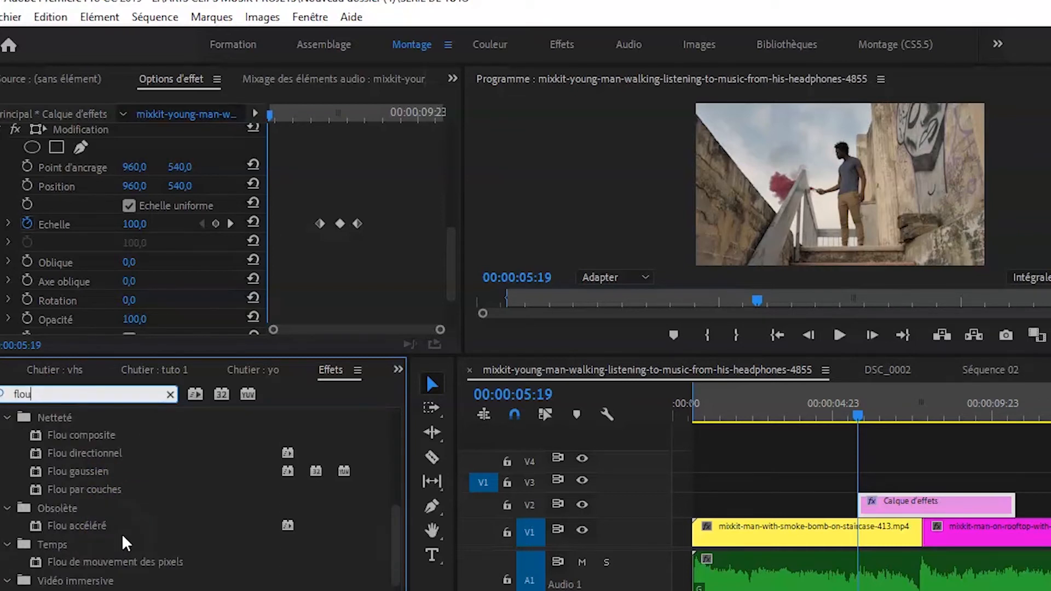
left_click(90, 469)
left_click_drag(90, 469, 882, 501)
Keyframe Flou gaussien's Flou at 0 at the layer's start, 00:00:05:19, and at 200 at the cut, 00:00:07:20.
scroll(349, 271, "down", 6)
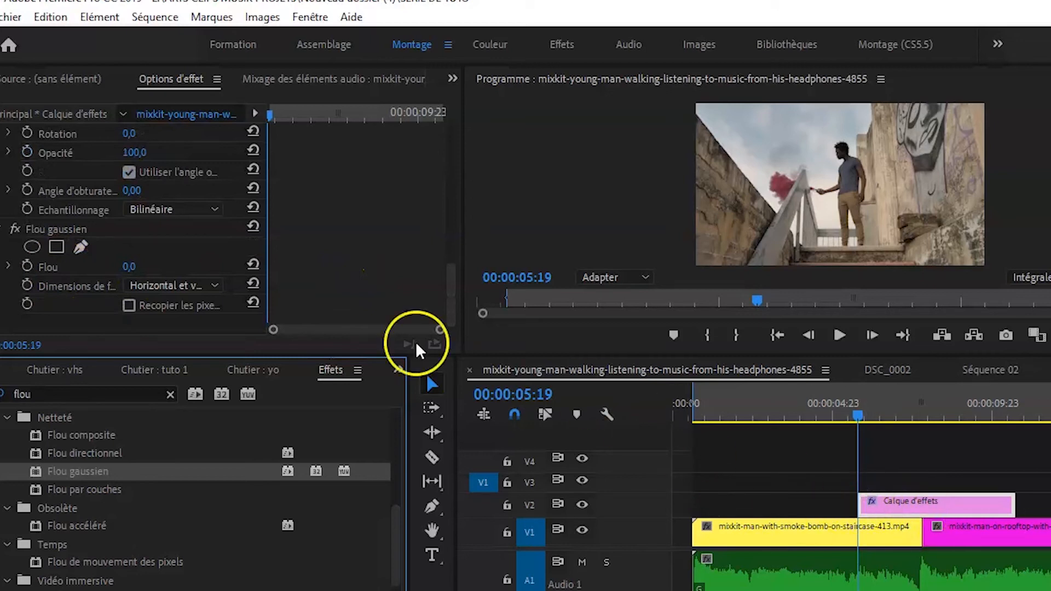
left_click(27, 266)
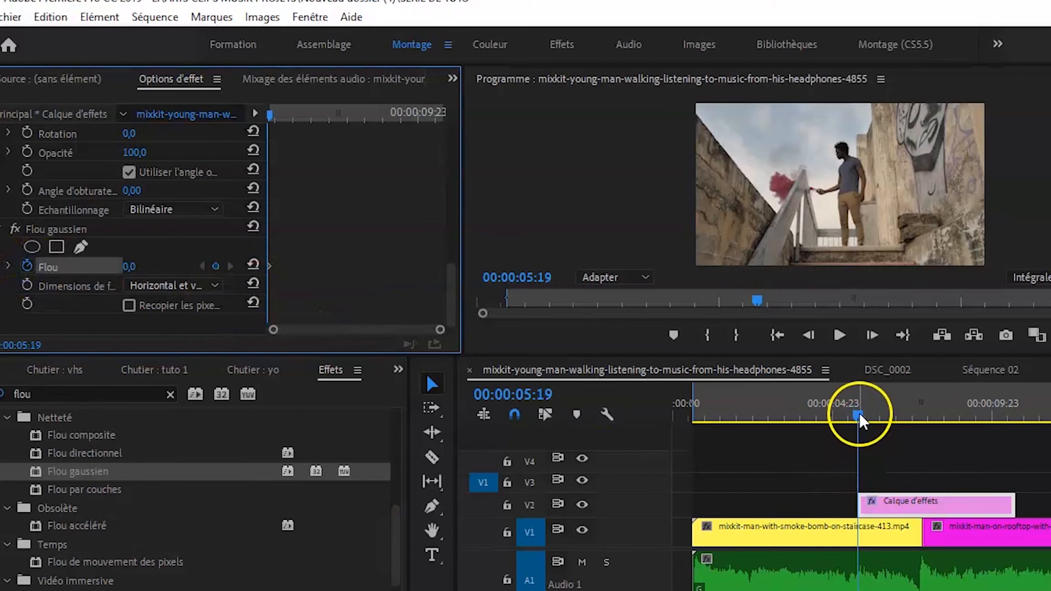
left_click_drag(859, 413, 916, 415)
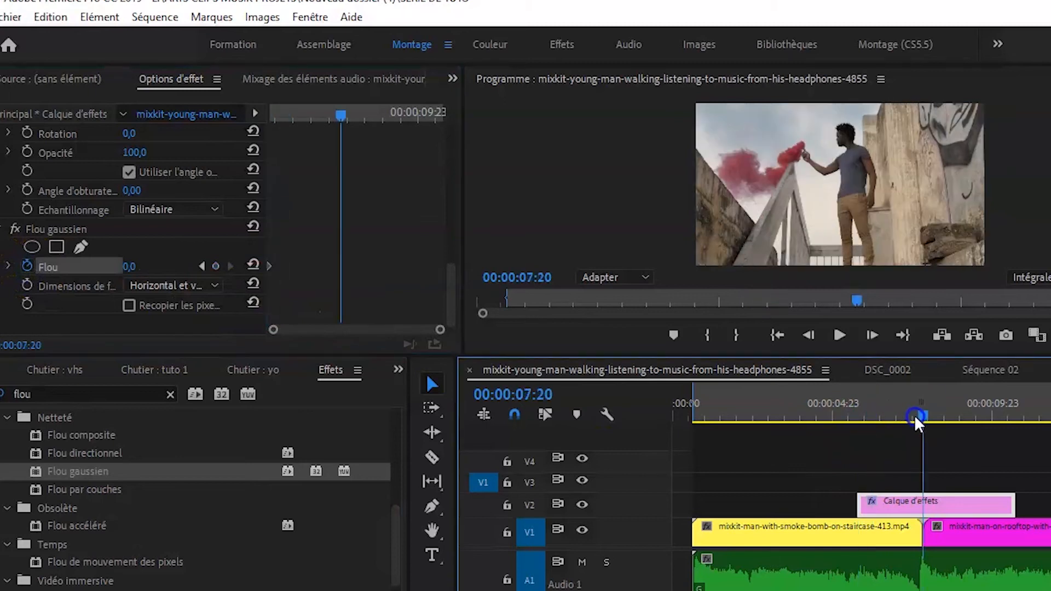
left_click(132, 265)
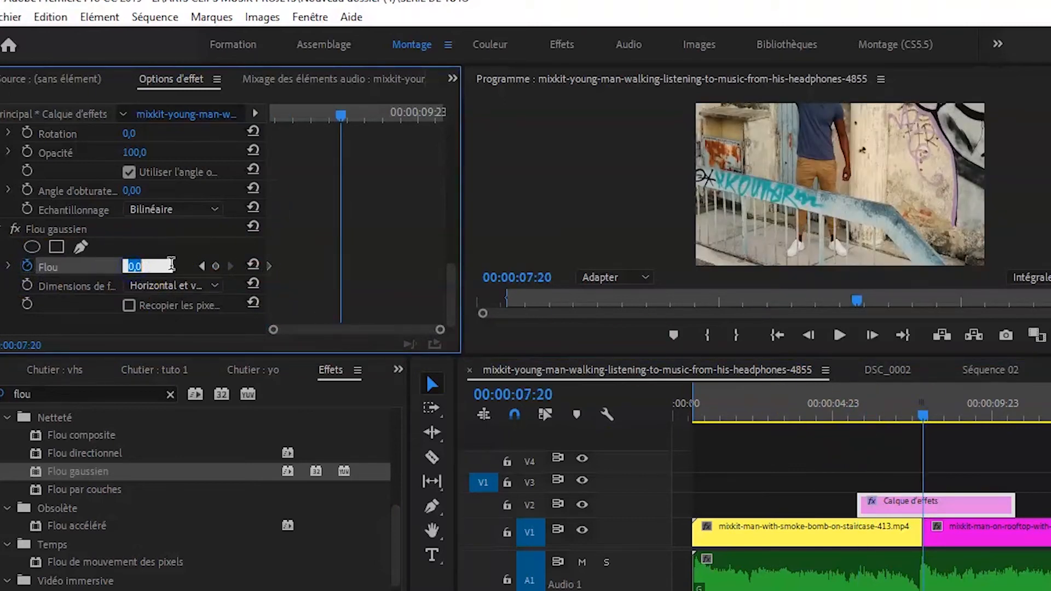
type("200")
key("Return")
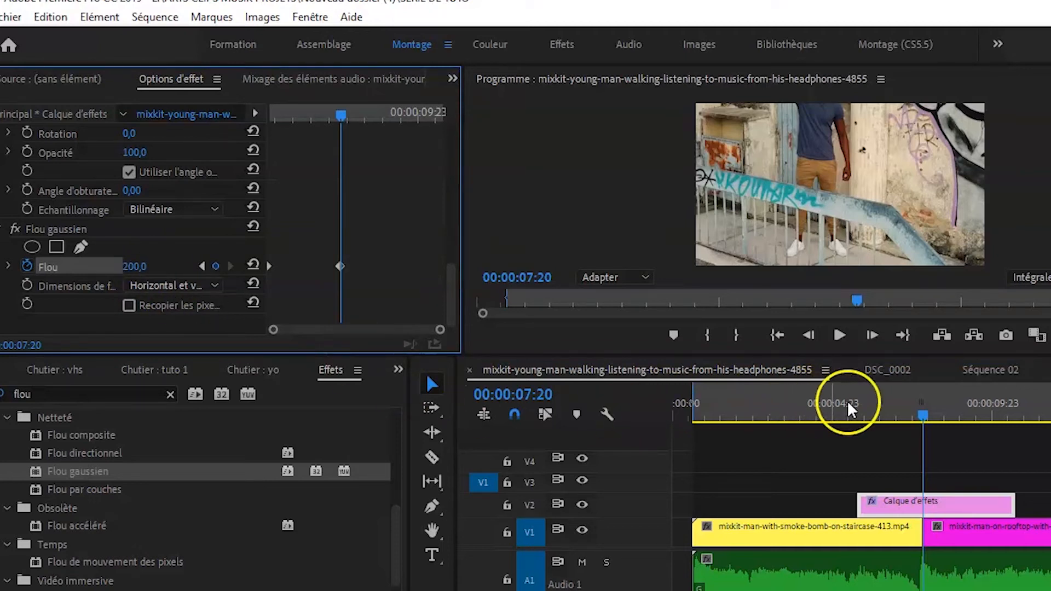
Reset Flou gaussien's Flou to 0 on the adjustment layer's last frame, 00:00:10:17.
left_click_drag(923, 416, 1015, 419)
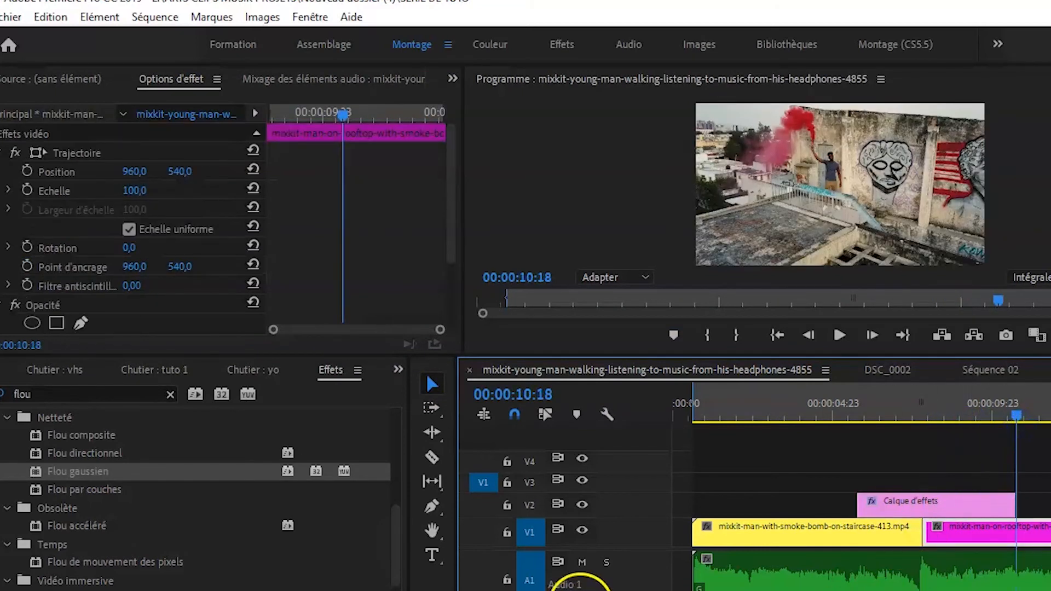
key("=")
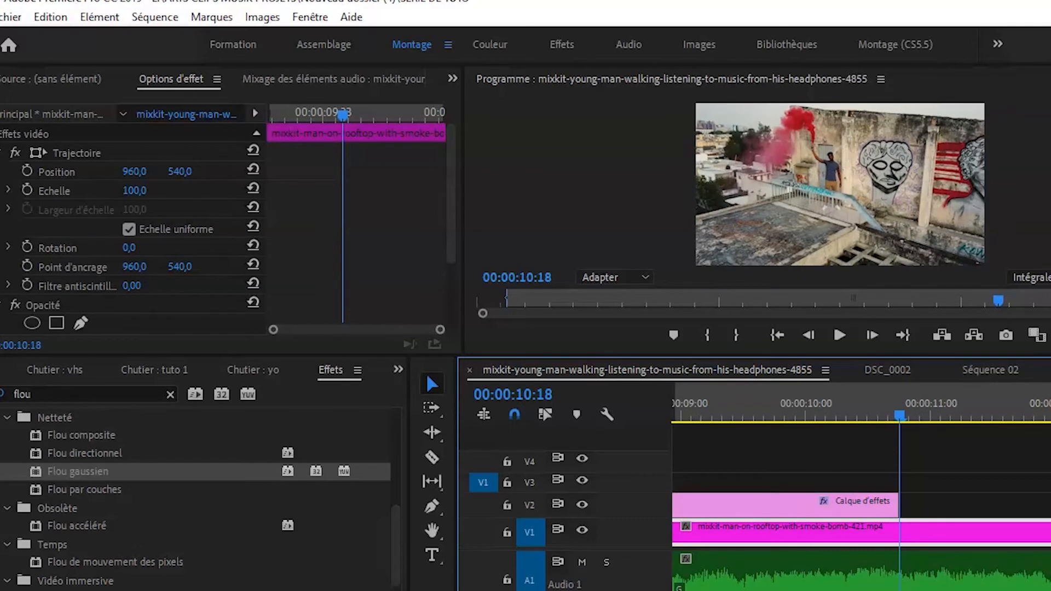
key("Left")
left_click(805, 500)
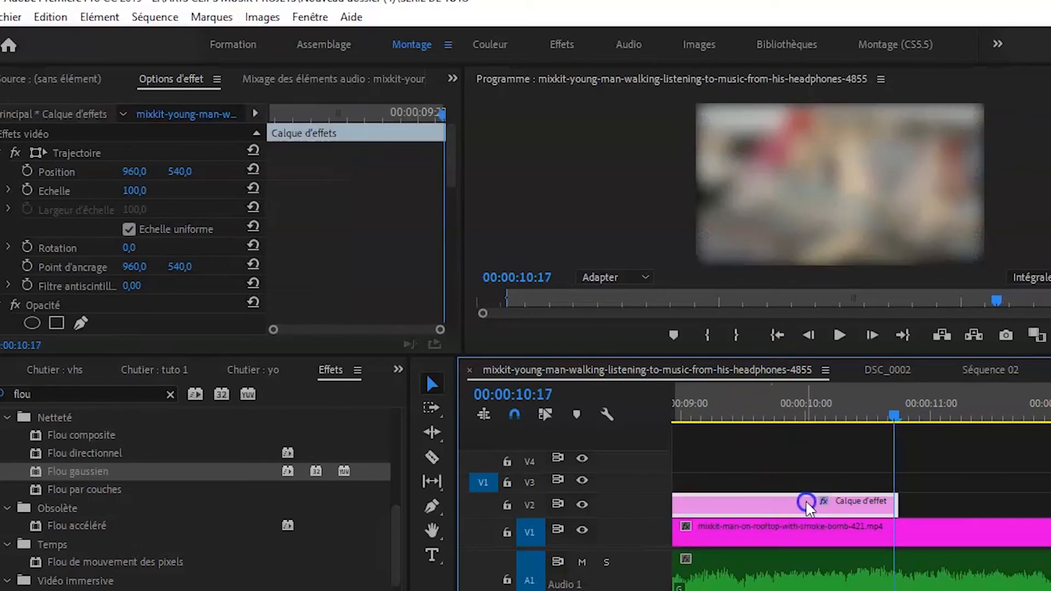
scroll(385, 260, "down", 10)
scroll(383, 270, "down", 4)
left_click(252, 268)
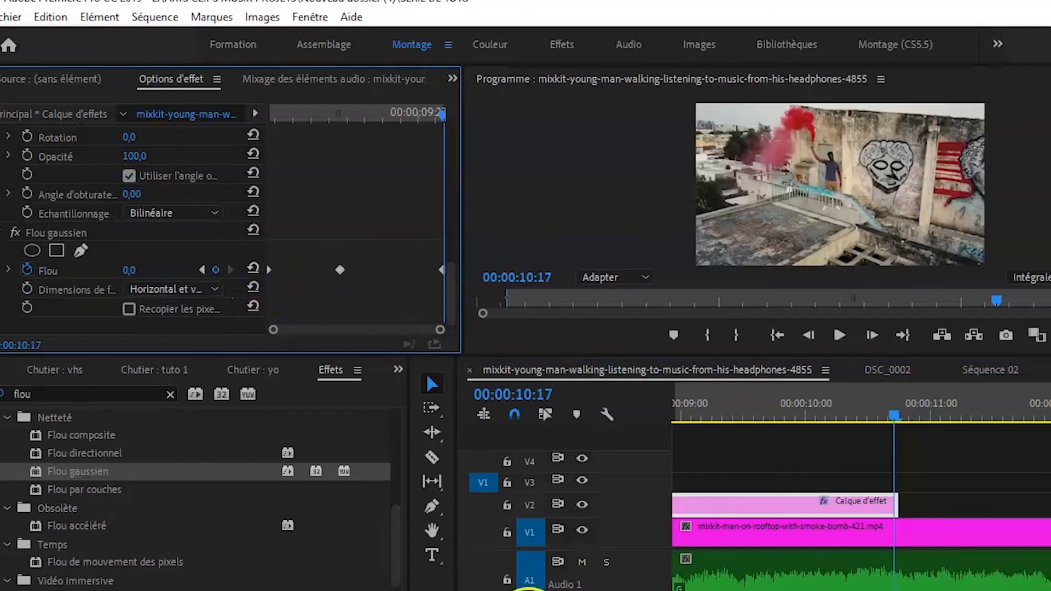
Move the first Flou keyframe closer to the cut, in line with the first Echelle keyframe.
left_click_drag(553, 590, 604, 590)
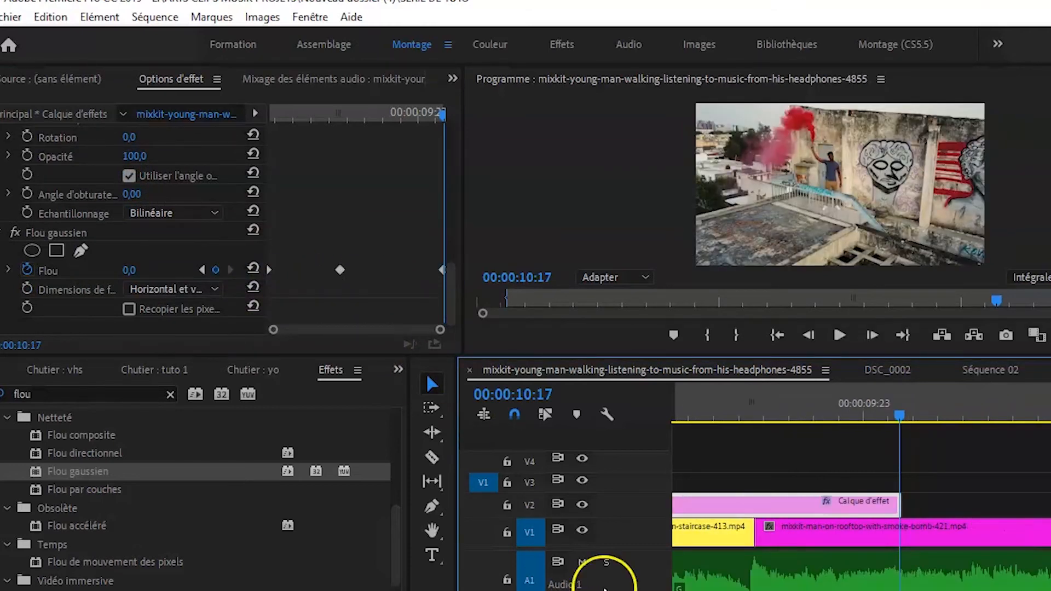
scroll(396, 241, "up", 4)
scroll(396, 241, "down", 3)
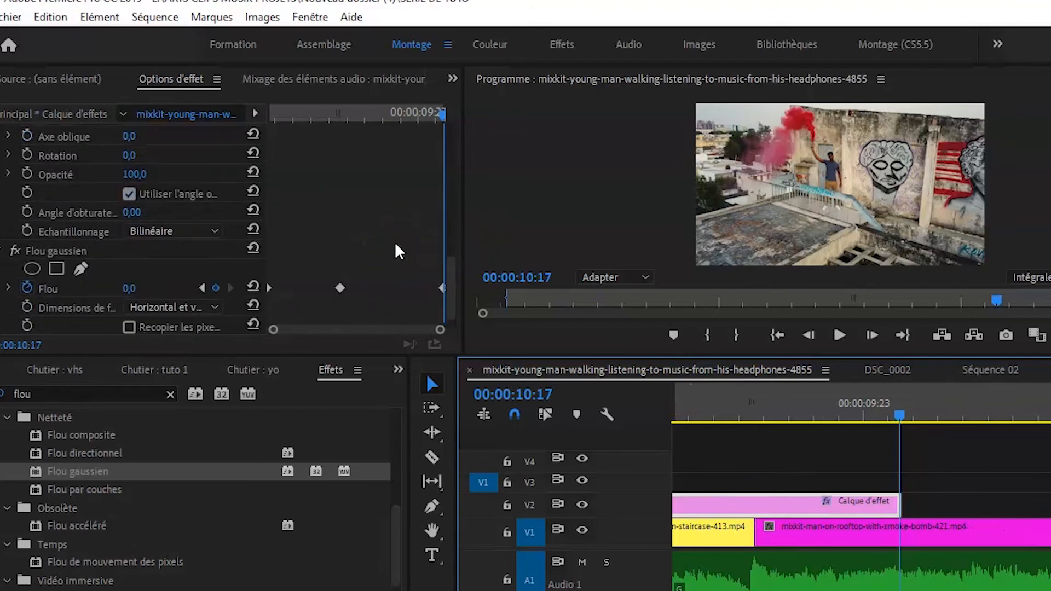
left_click(270, 289)
left_click_drag(272, 288, 323, 291)
Compare with the Echelle keyframes and move the last Flou keyframe to just after the cut, in line with the last Echelle keyframe.
scroll(380, 280, "up", 4)
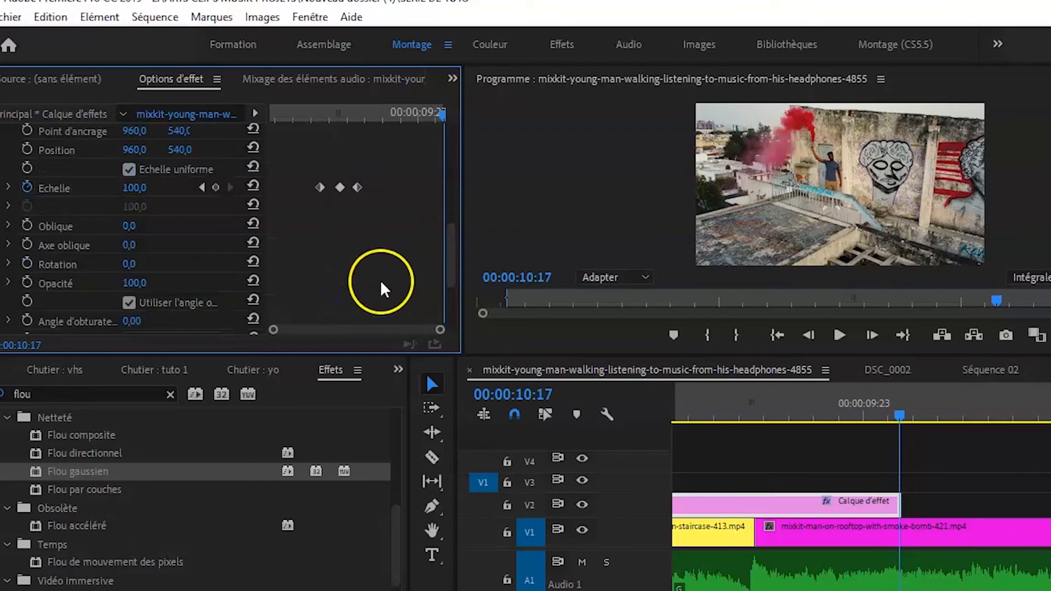
scroll(345, 249, "down", 3)
scroll(405, 264, "down", 1)
left_click_drag(438, 266, 359, 266)
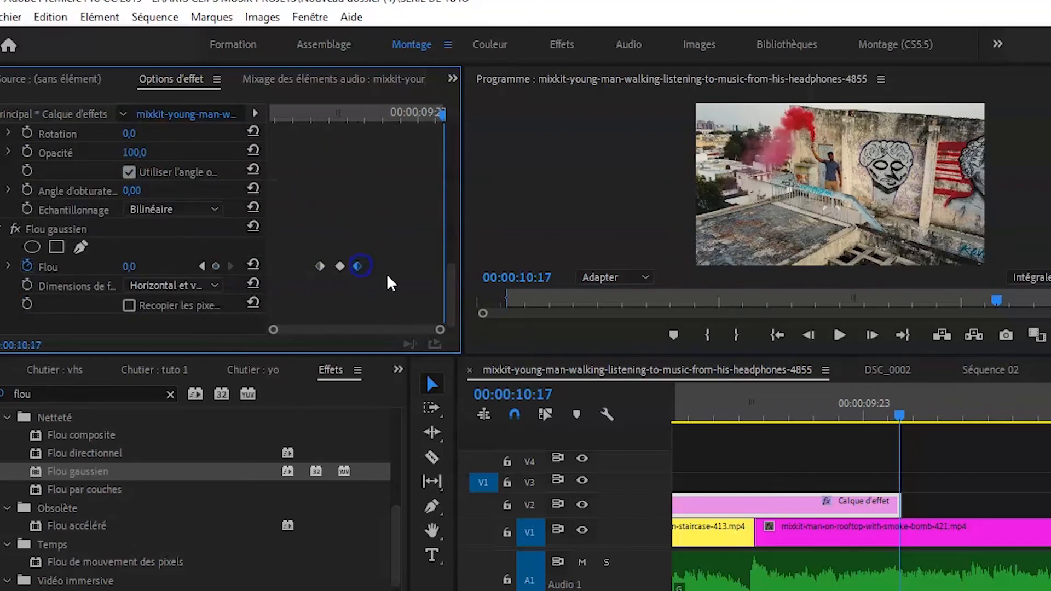
scroll(393, 278, "up", 3)
Play the transition twice from before the adjustment layer to check the combined zoom and blur.
key("Right")
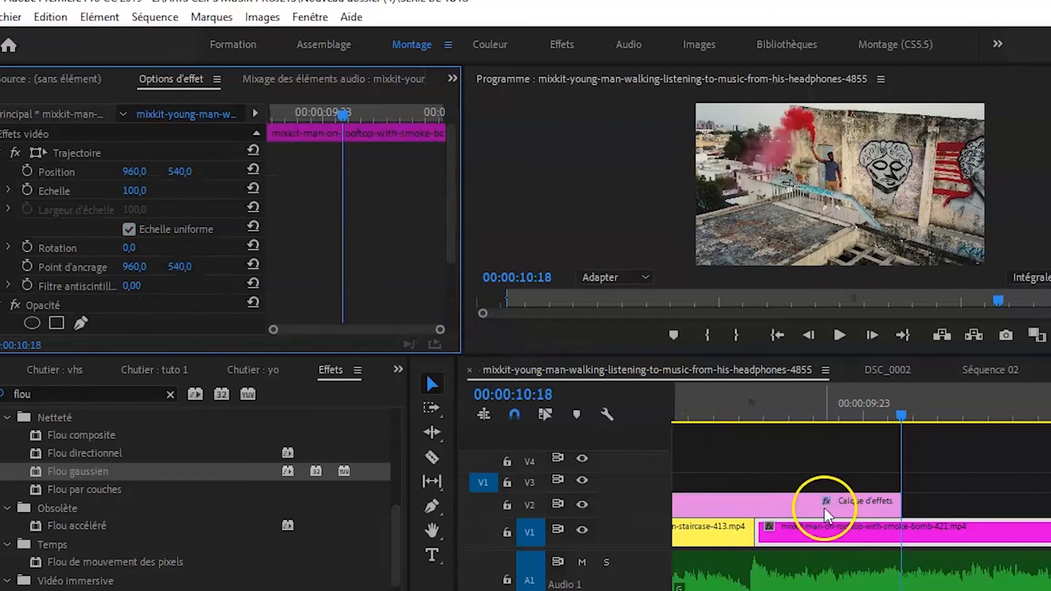
left_click(826, 510)
left_click_drag(573, 590, 670, 583)
left_click_drag(797, 416, 731, 429)
key("space")
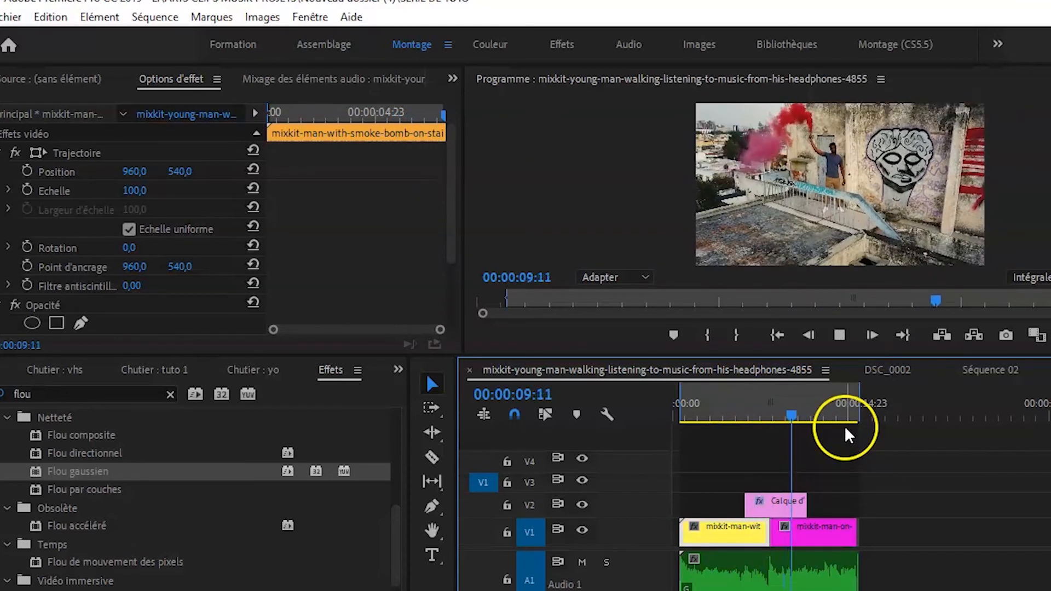
left_click_drag(826, 419, 723, 436)
key("space")
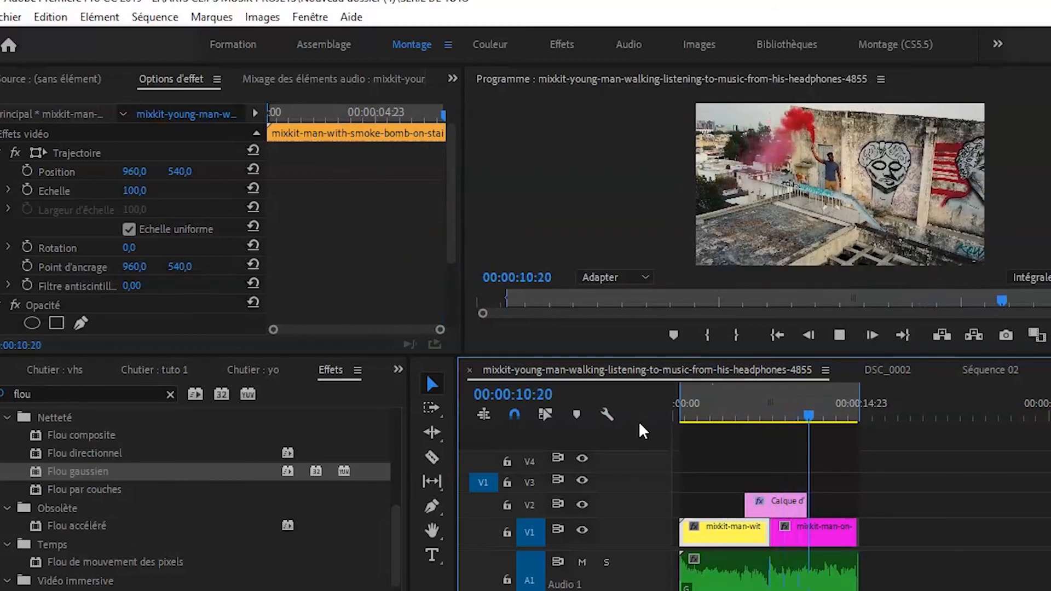
key("space")
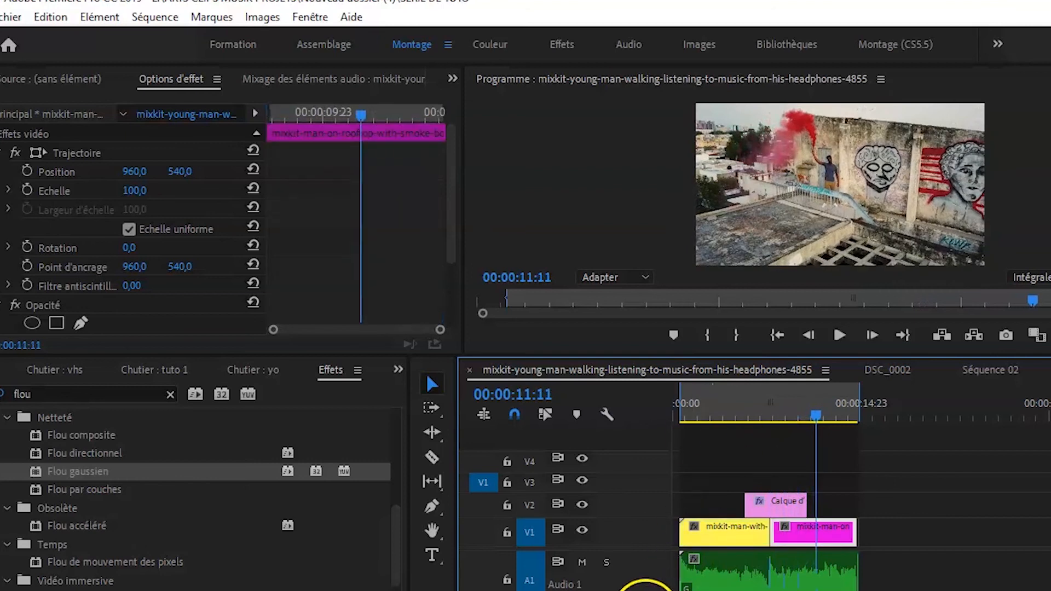
Bring the playhead back to 00:00:07:02, just before the cut between the two clips.
left_click_drag(679, 590, 717, 590)
left_click_drag(899, 418, 779, 442)
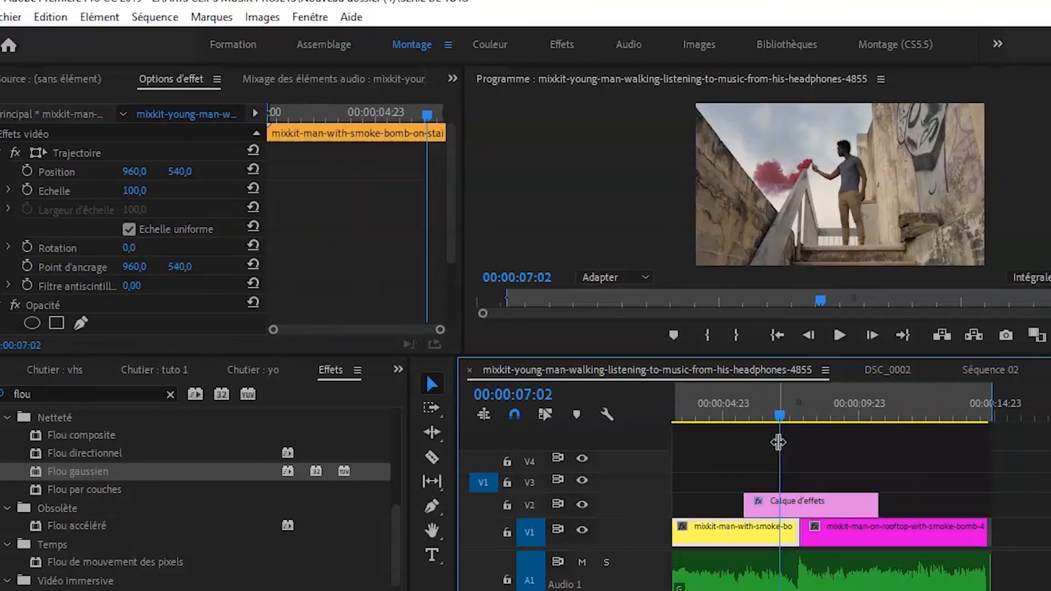